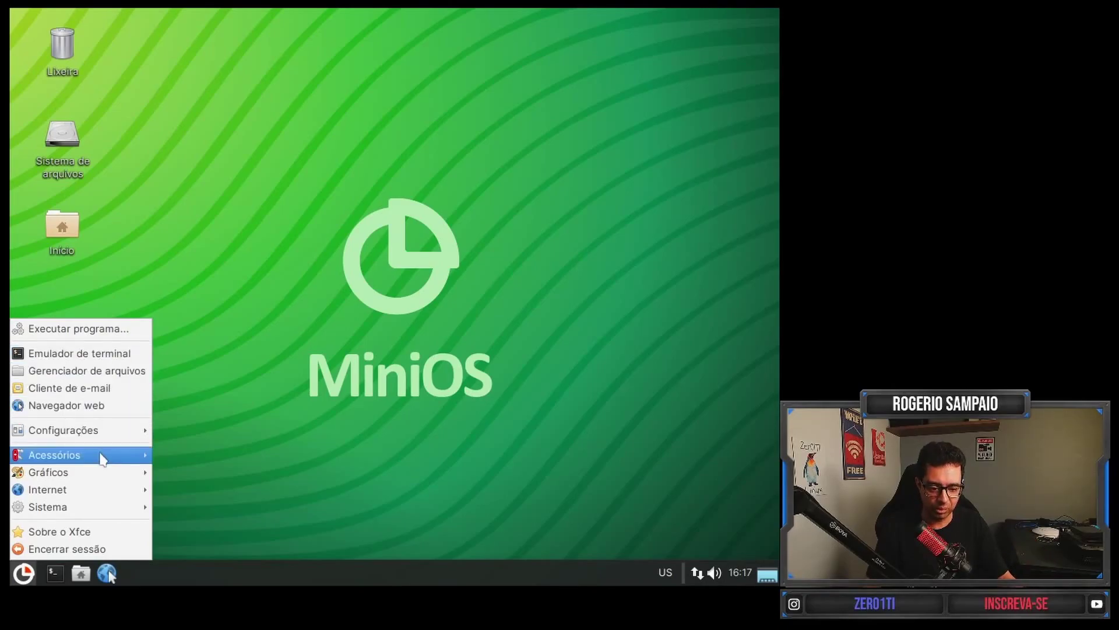
Check the system's CPU and memory usage in the task manager and close it
mouse_move(100, 507)
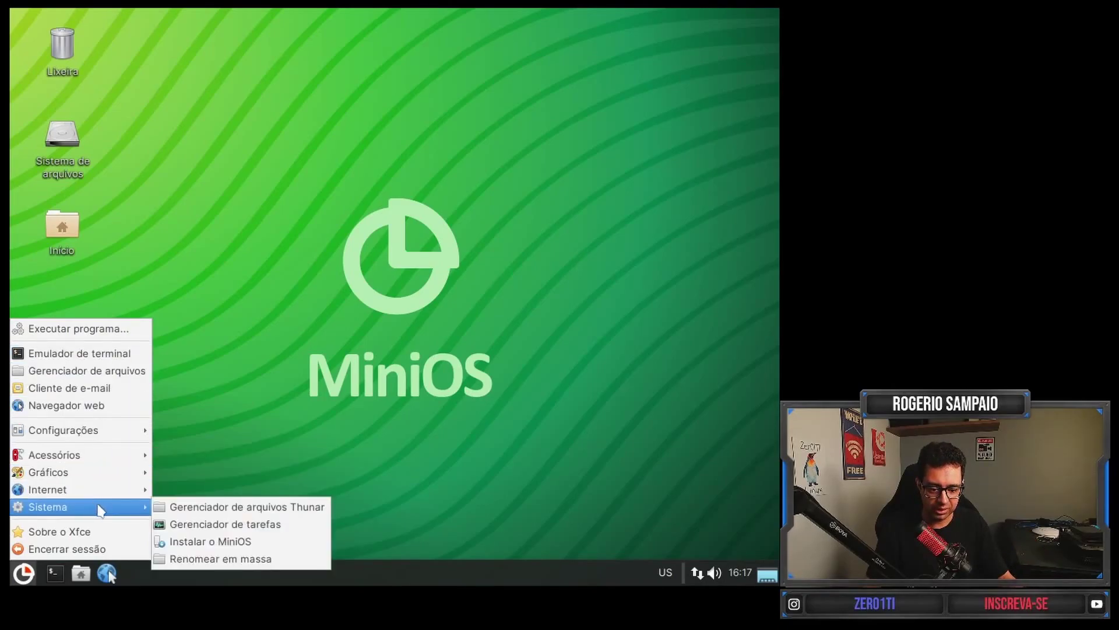
click(231, 527)
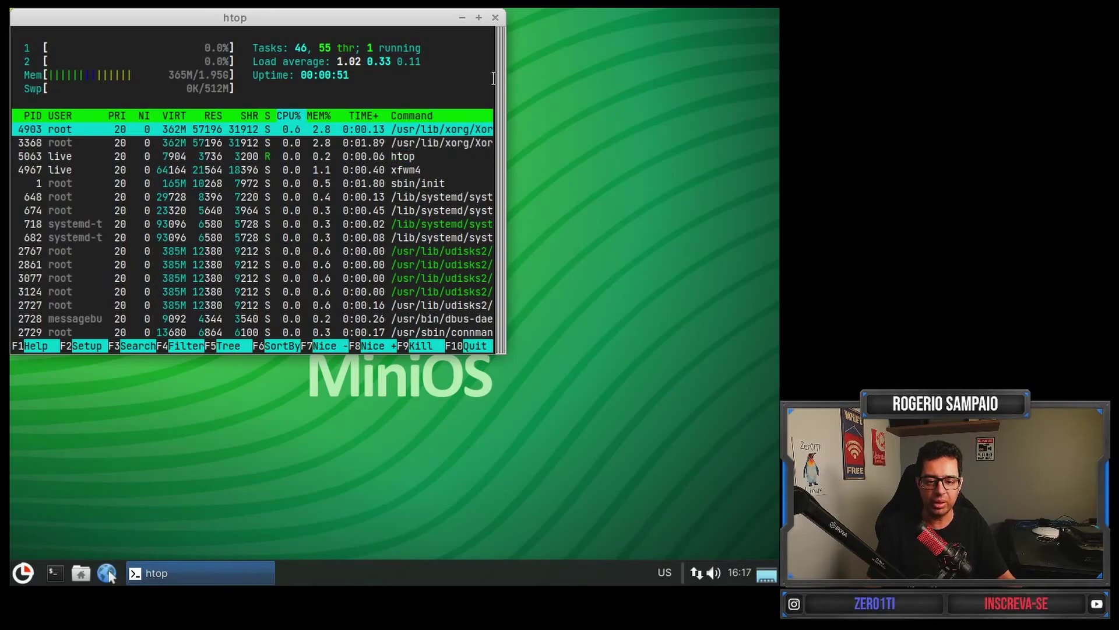
key(q)
click(23, 573)
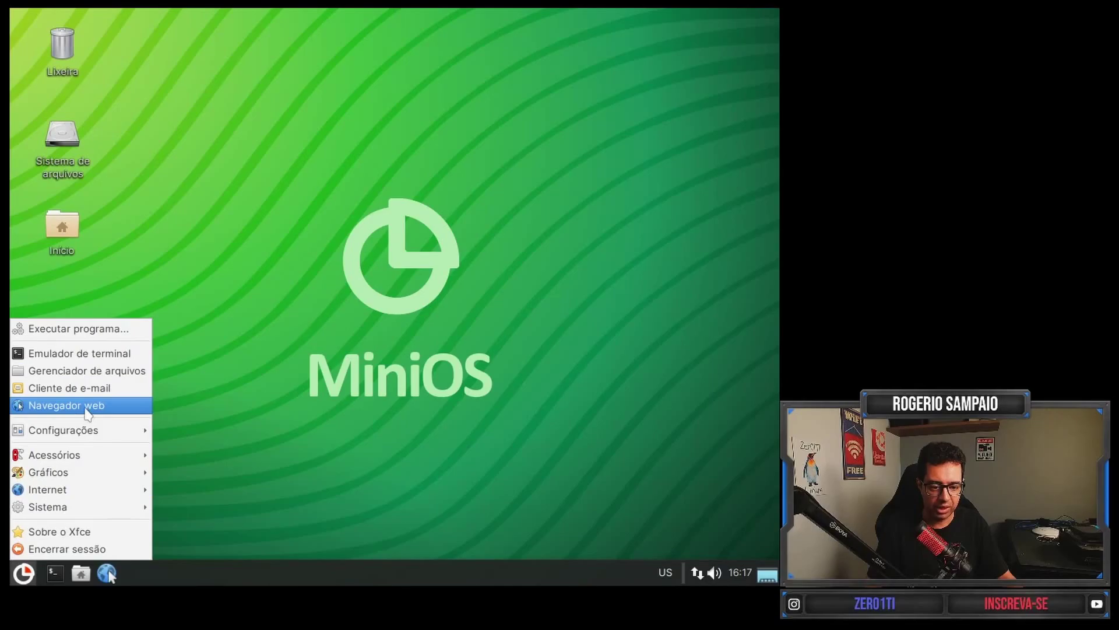
mouse_move(119, 490)
click(198, 490)
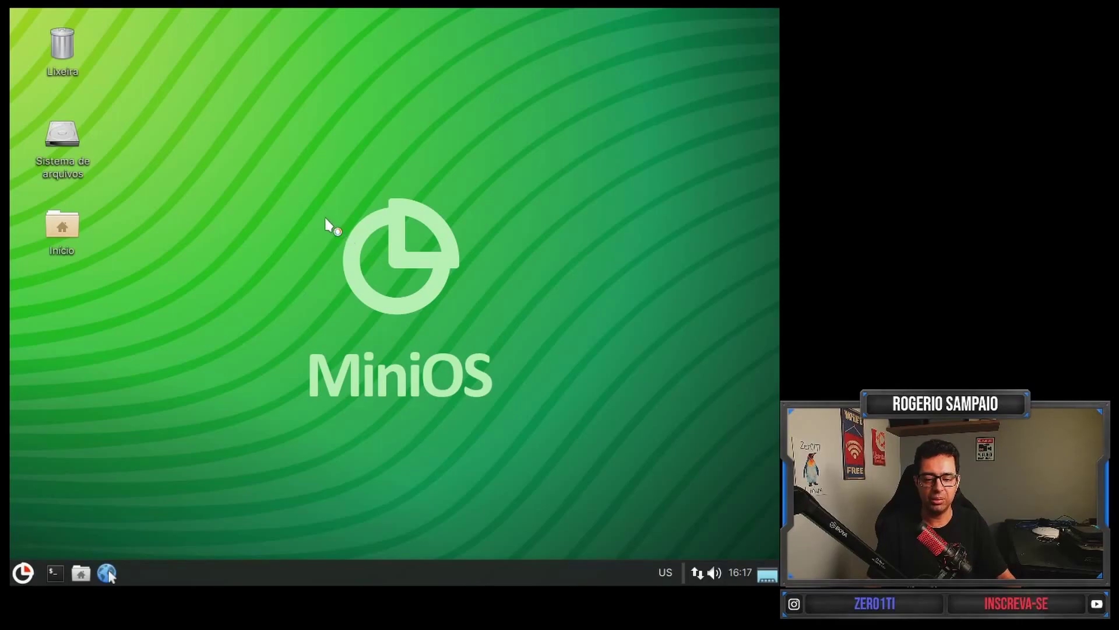
click(359, 51)
text(www.)
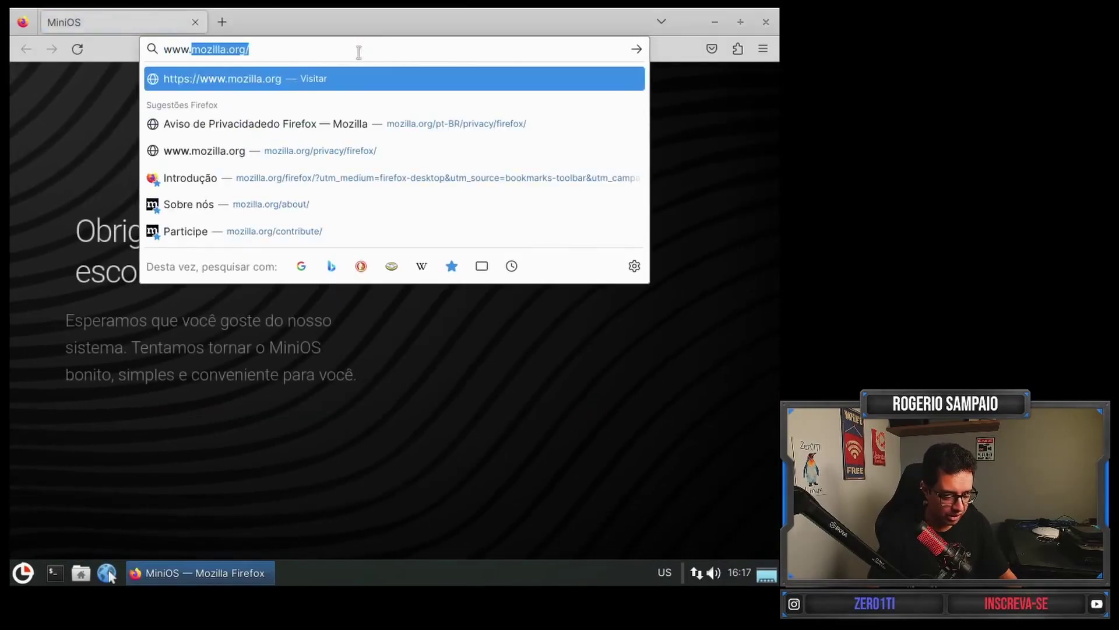
text(zer01ti)
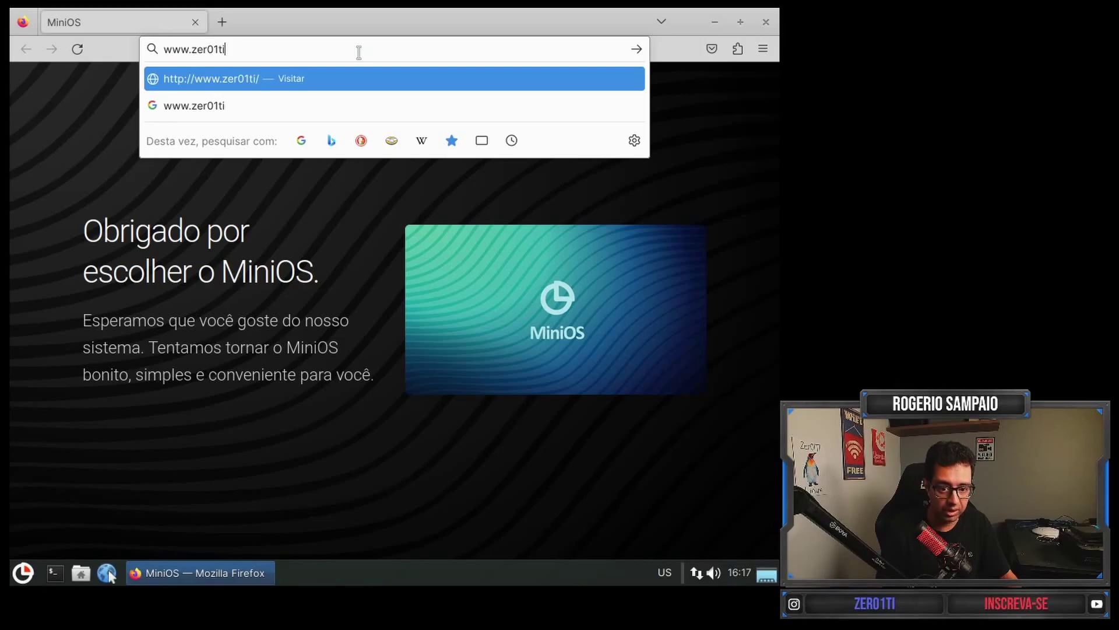
text(.com.br)
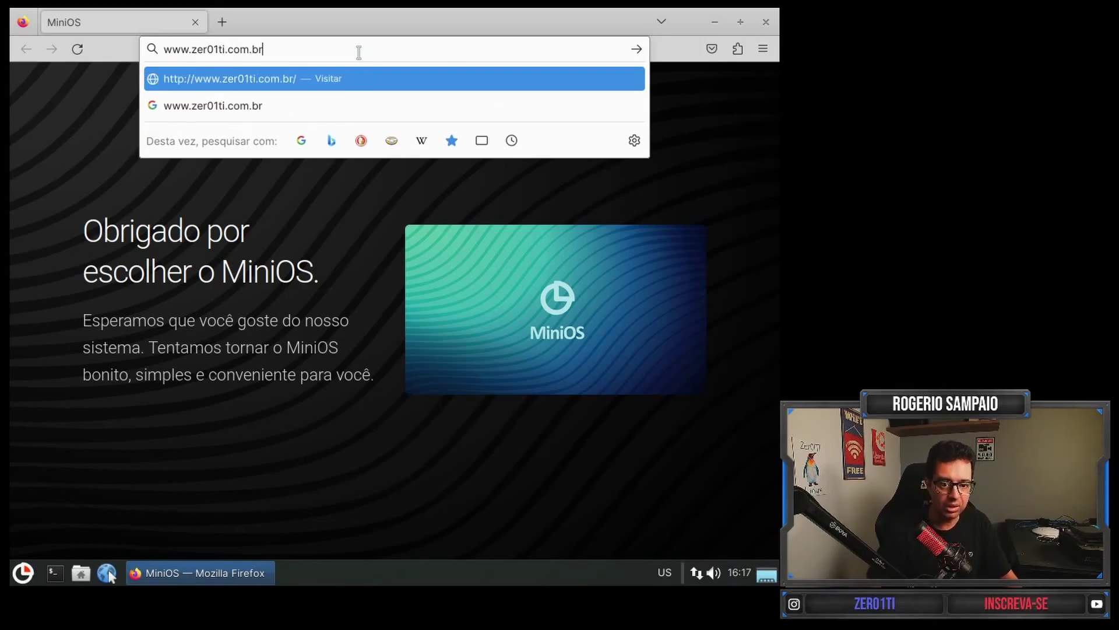
key(Return)
Load YouTube from the address suggestions, look through its home page to judge browsing performance, and close the browser
click(333, 42)
click(204, 78)
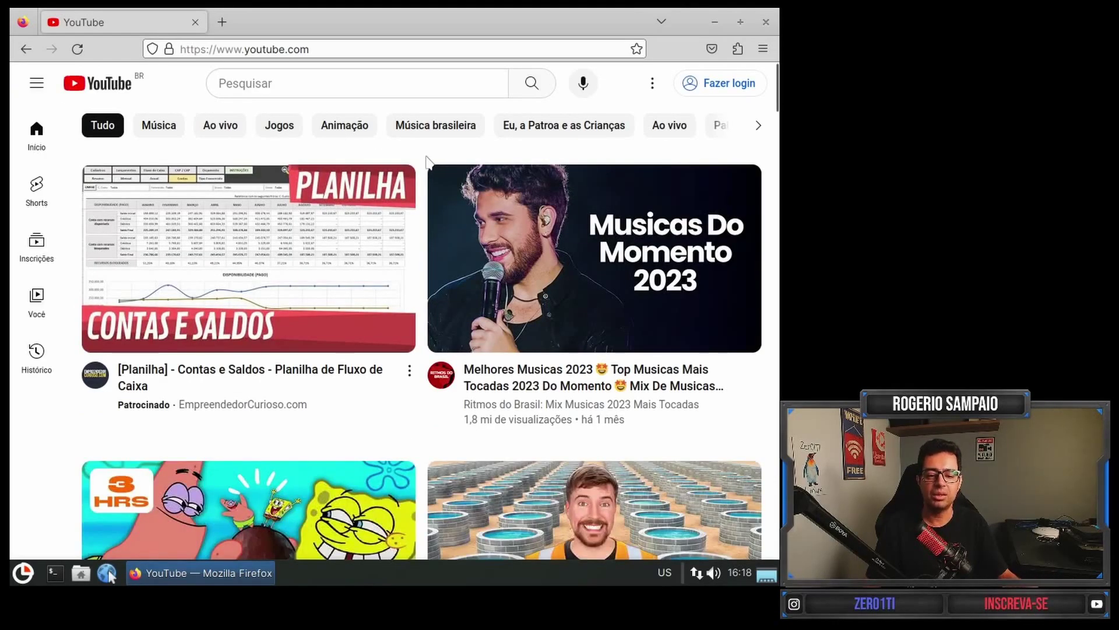
scroll(424, 159, down, 15)
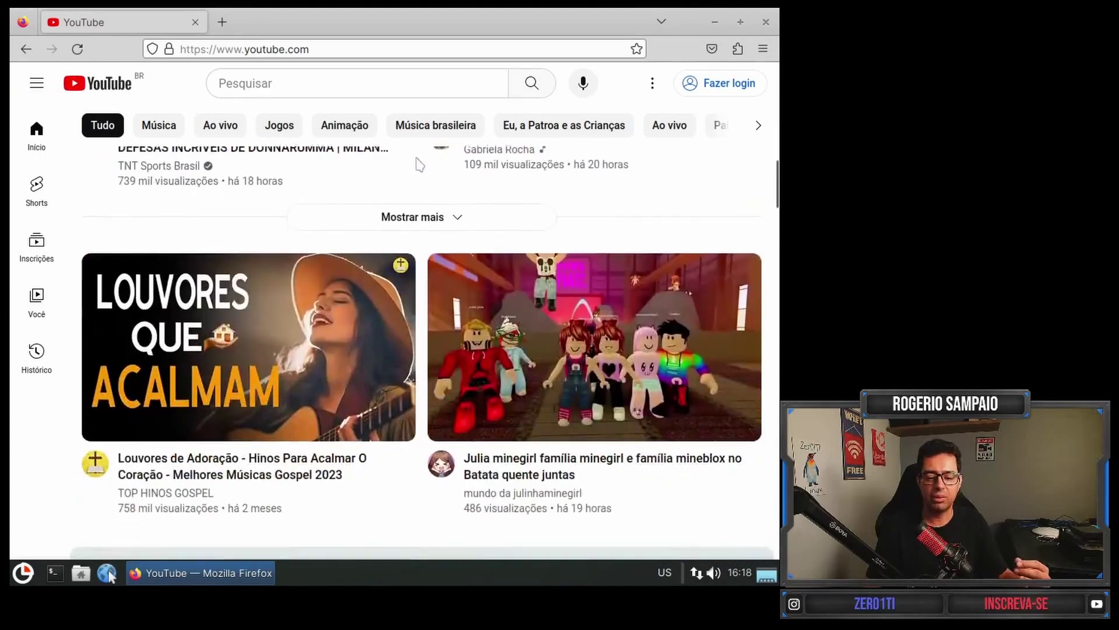
scroll(420, 165, down, 5)
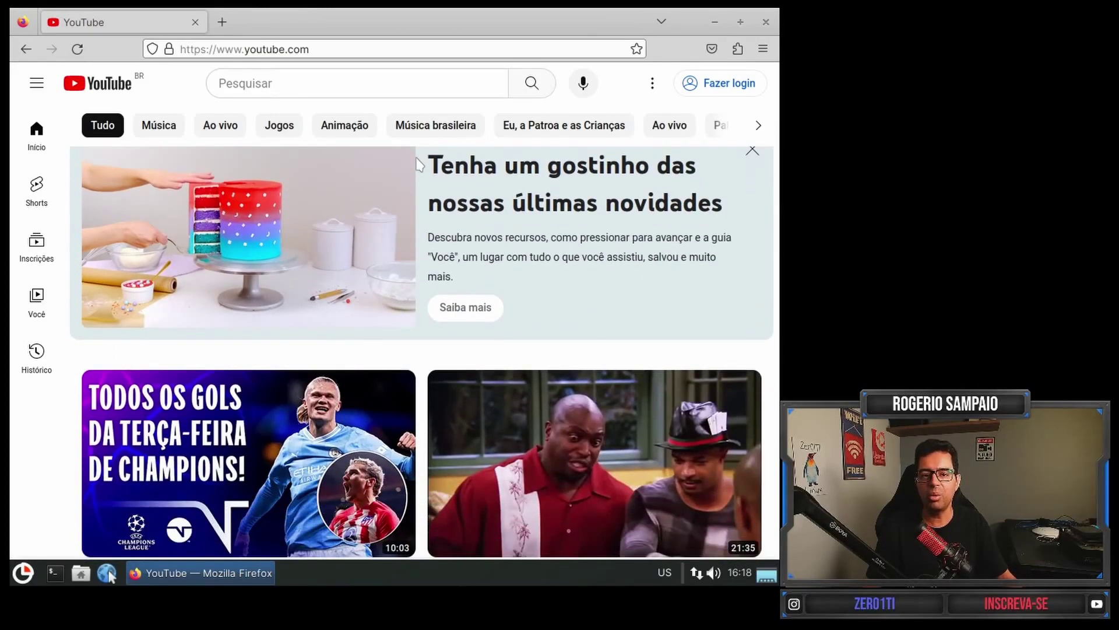
scroll(418, 165, up, 3)
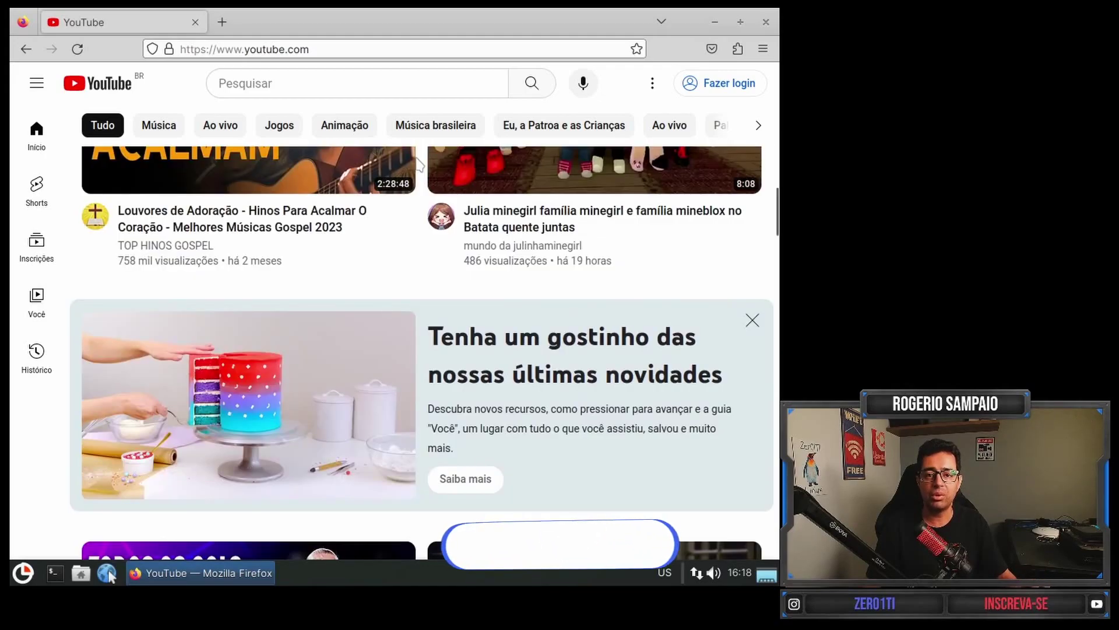
scroll(419, 165, down, 12)
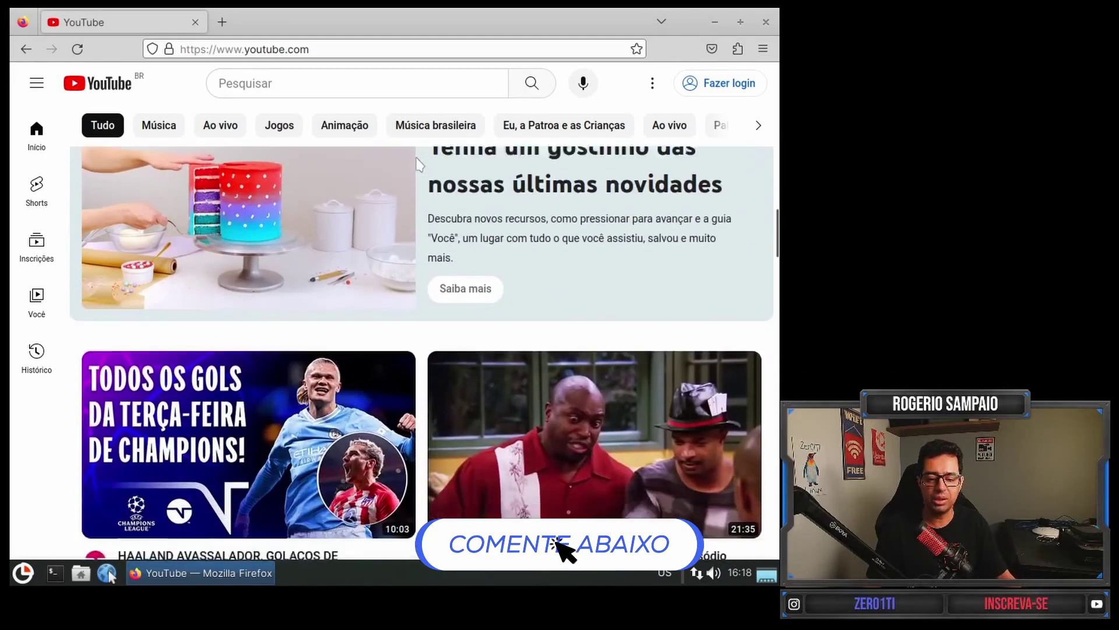
scroll(418, 165, up, 12)
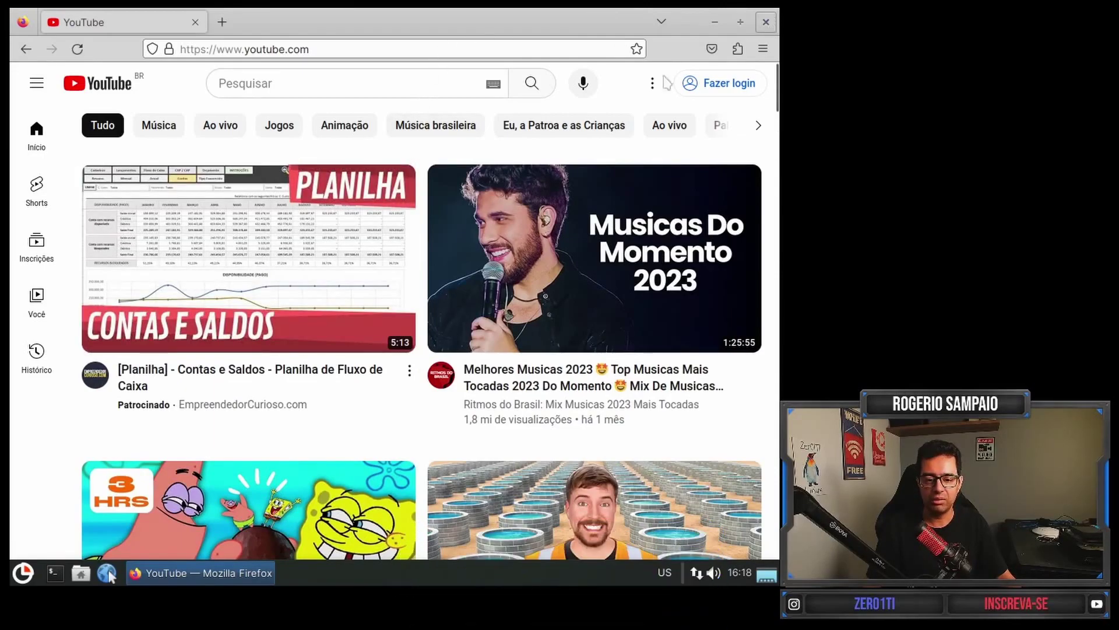
key(ctrl+w)
Take a brief look at the file manager and close its window
click(22, 572)
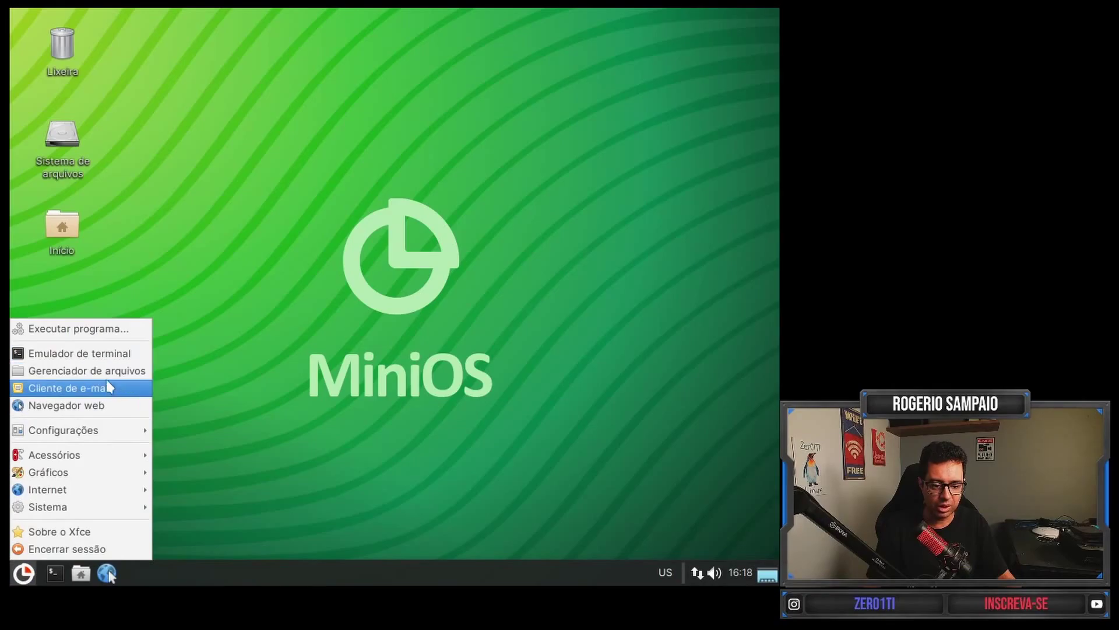
click(140, 369)
click(481, 18)
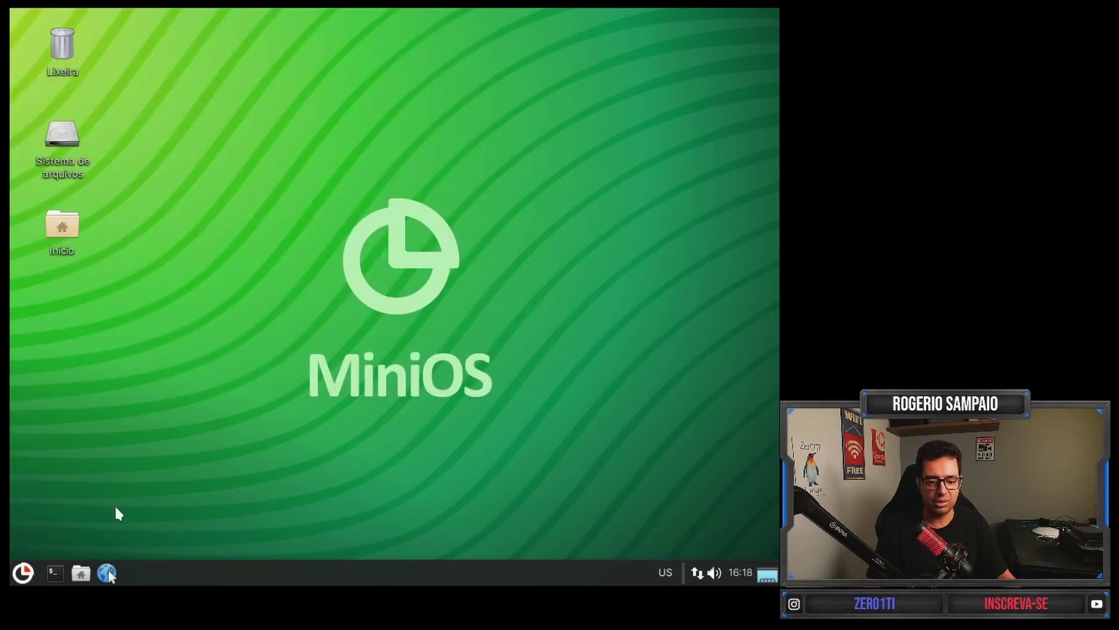
Look through the settings and application categories, down to the MiniOS installer among the system tools
click(26, 575)
mouse_move(122, 439)
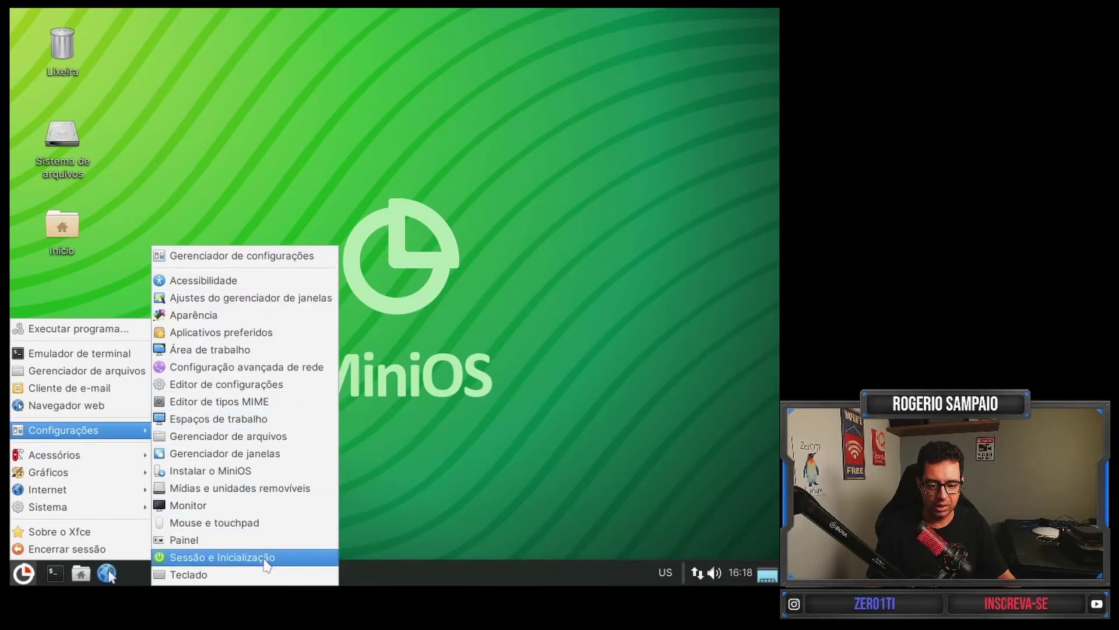
mouse_move(107, 464)
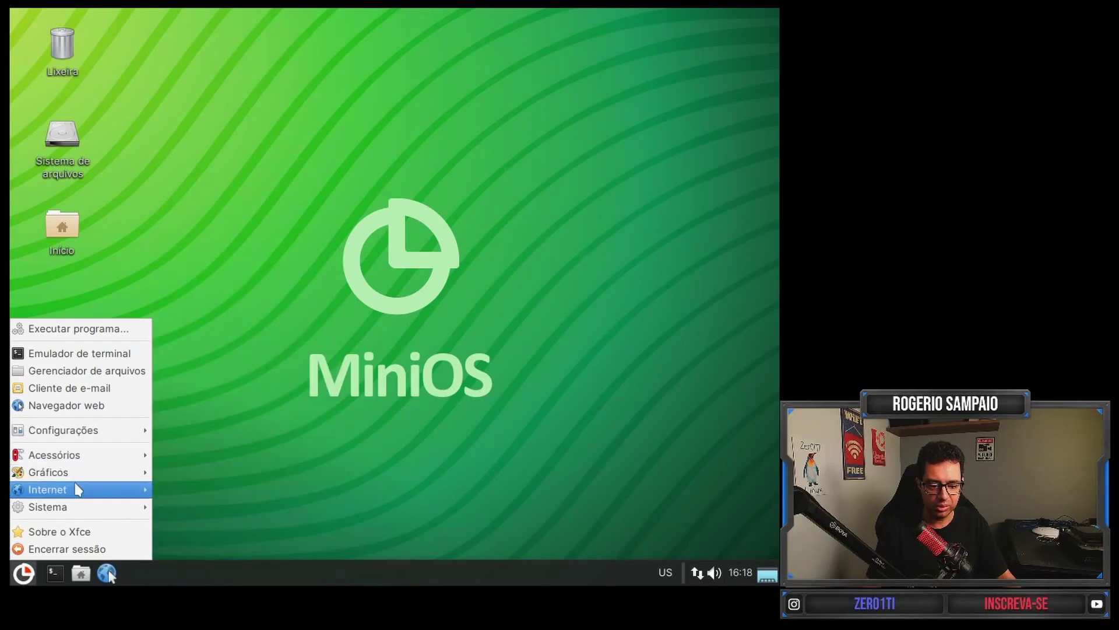
mouse_move(99, 496)
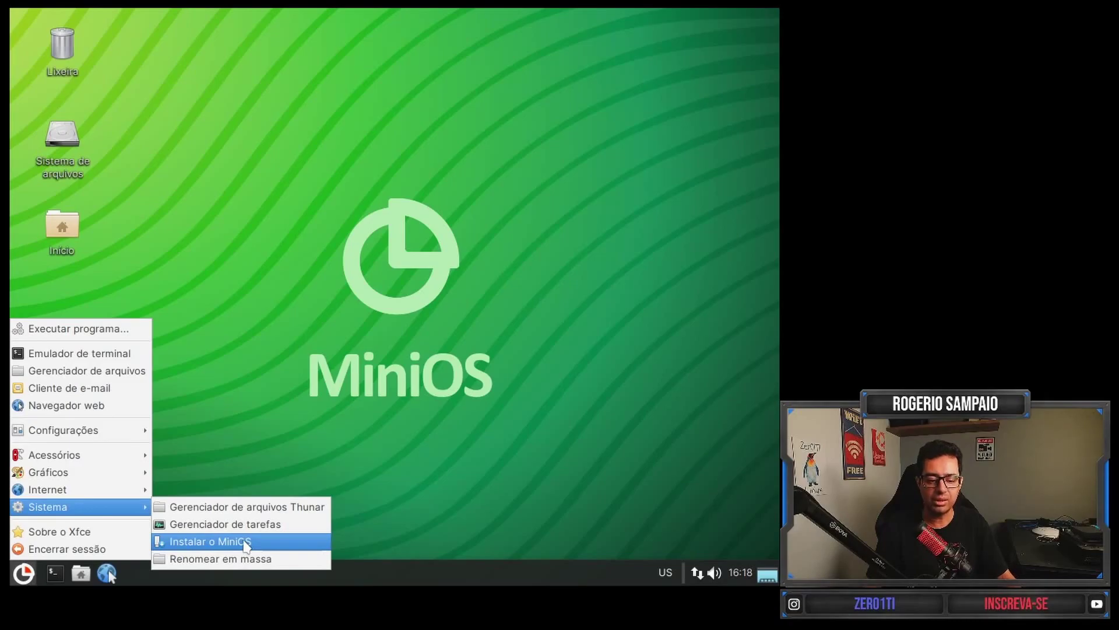
click(244, 542)
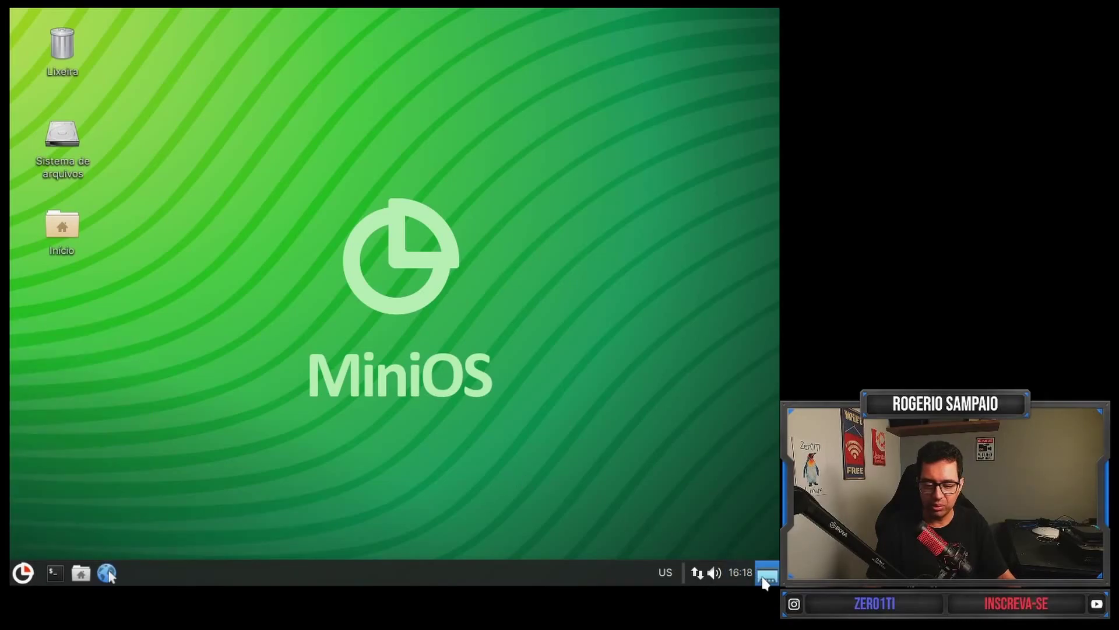
End the current desktop session
click(23, 573)
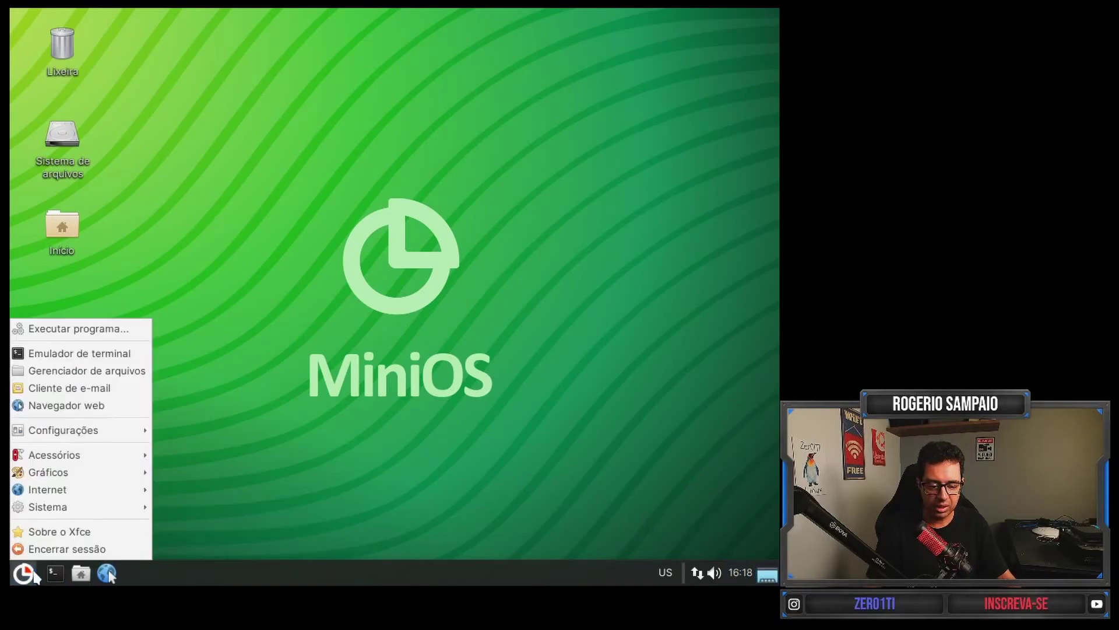
click(75, 548)
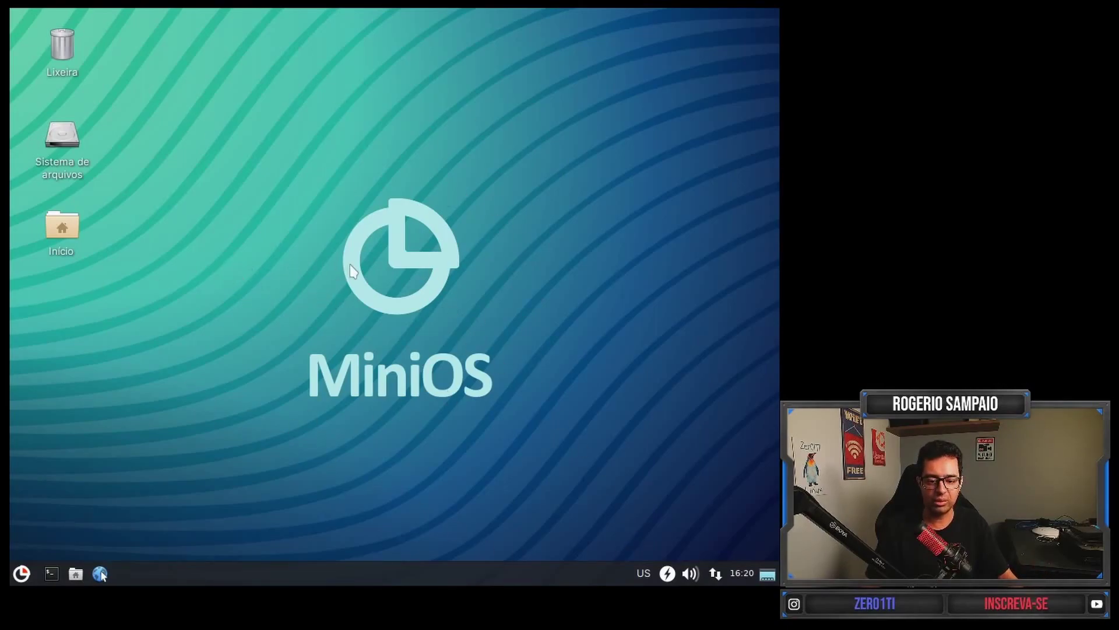
Open a terminal window to look at it and close it again
click(51, 575)
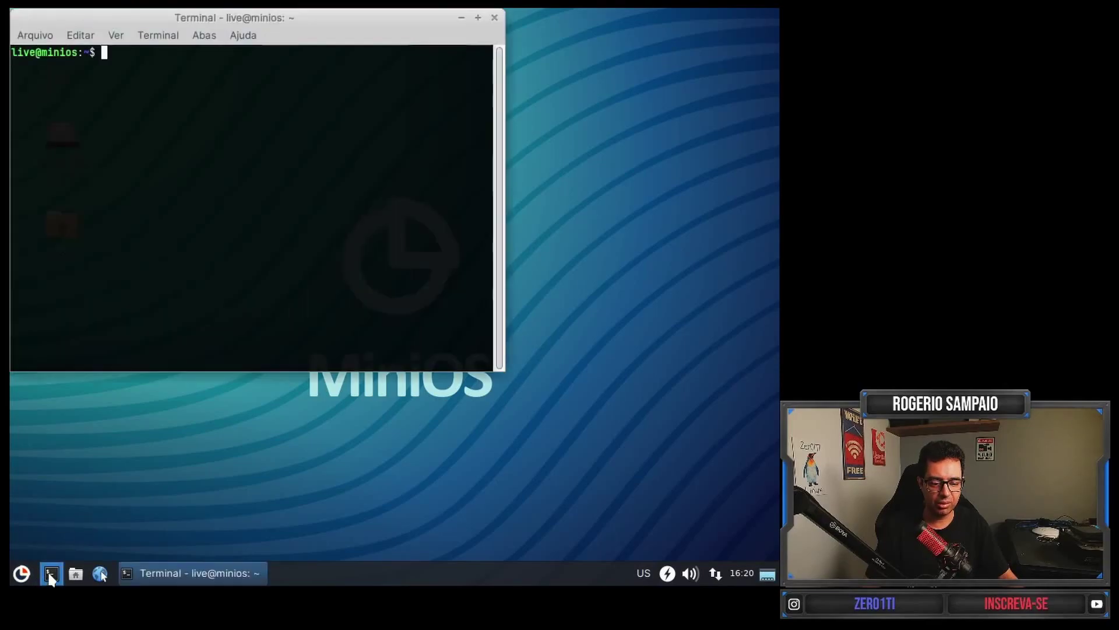
click(493, 16)
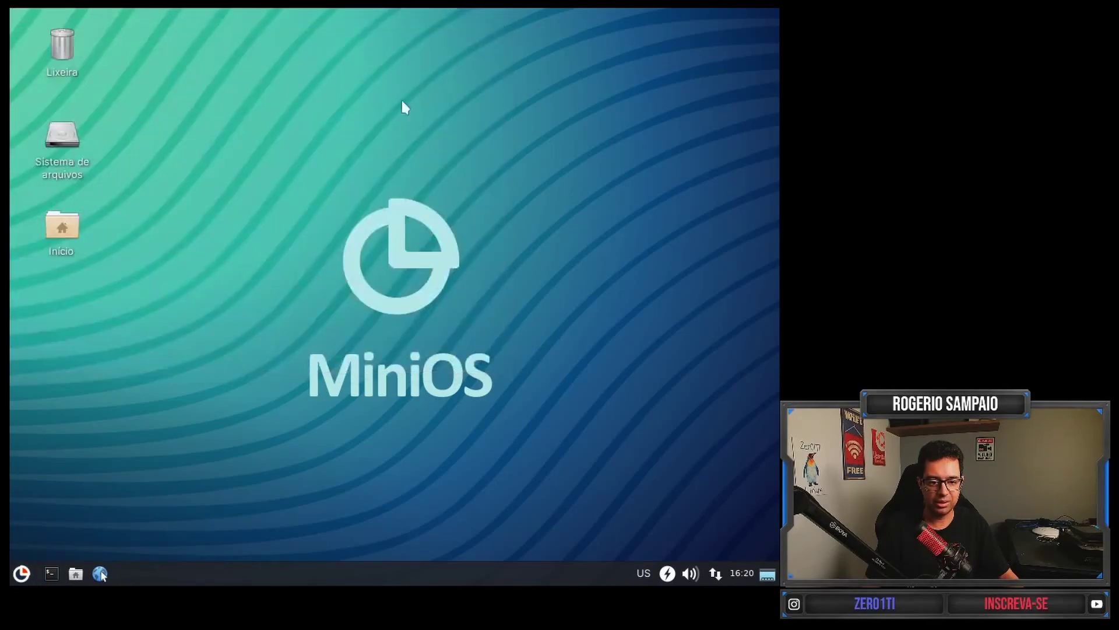
Find the task manager among all applications, examine CPU and memory usage in its maximized window, and close it
click(22, 574)
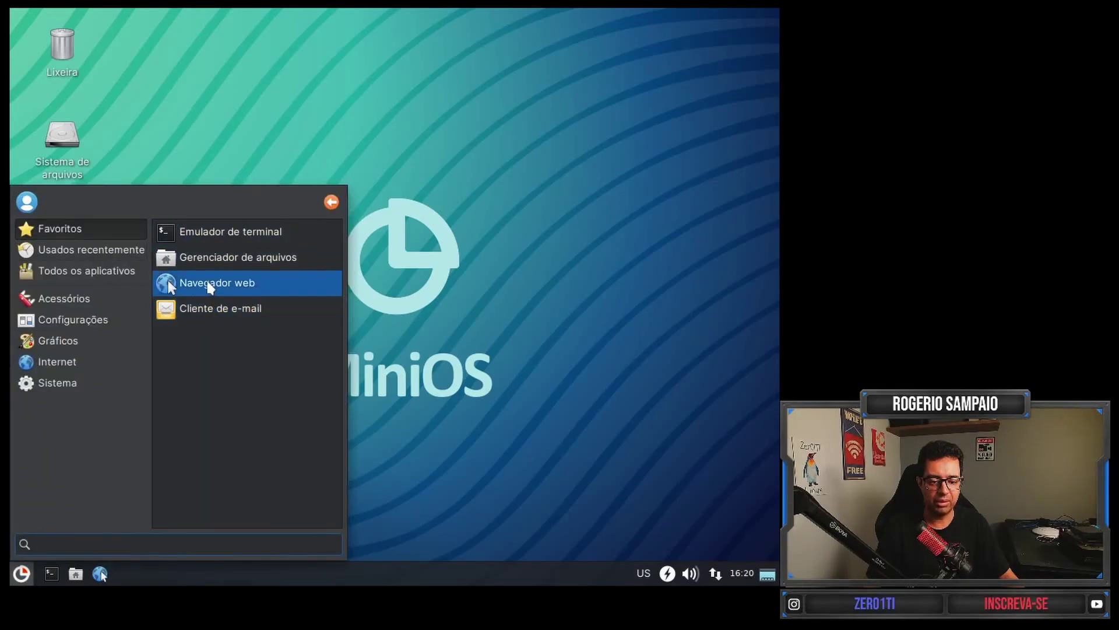
click(90, 270)
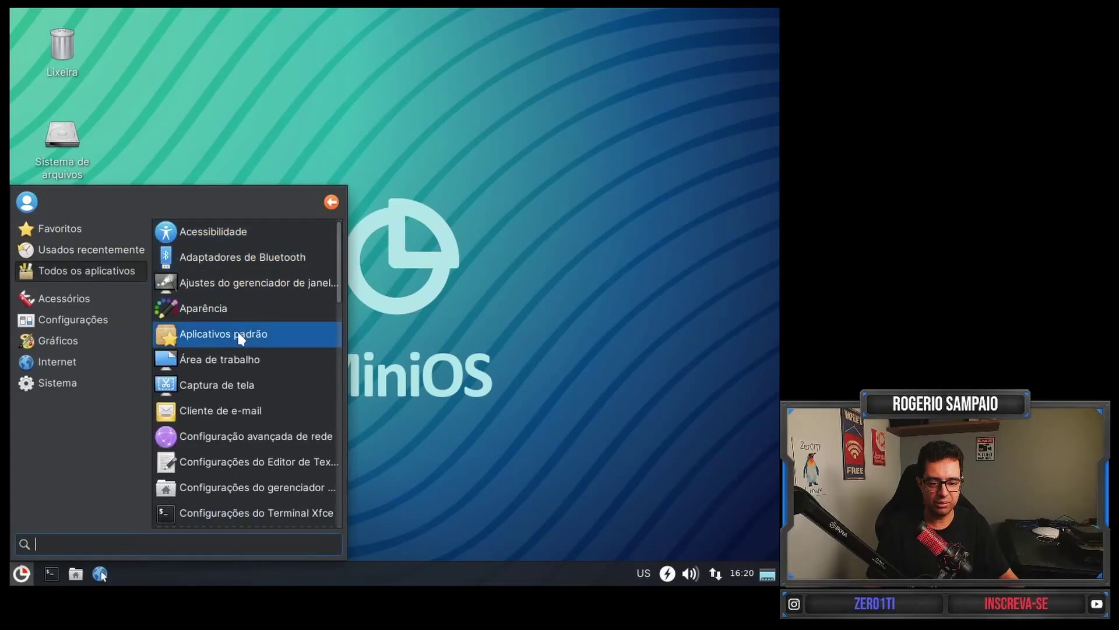
scroll(258, 324, down, 6)
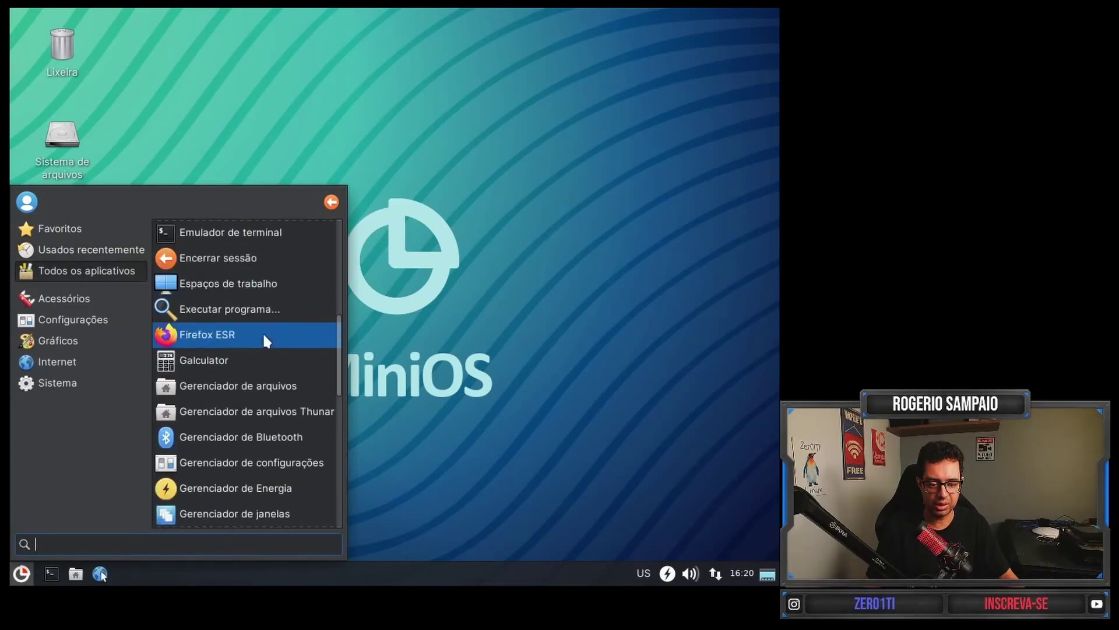
scroll(274, 347, down, 8)
scroll(265, 382, up, 2)
click(256, 398)
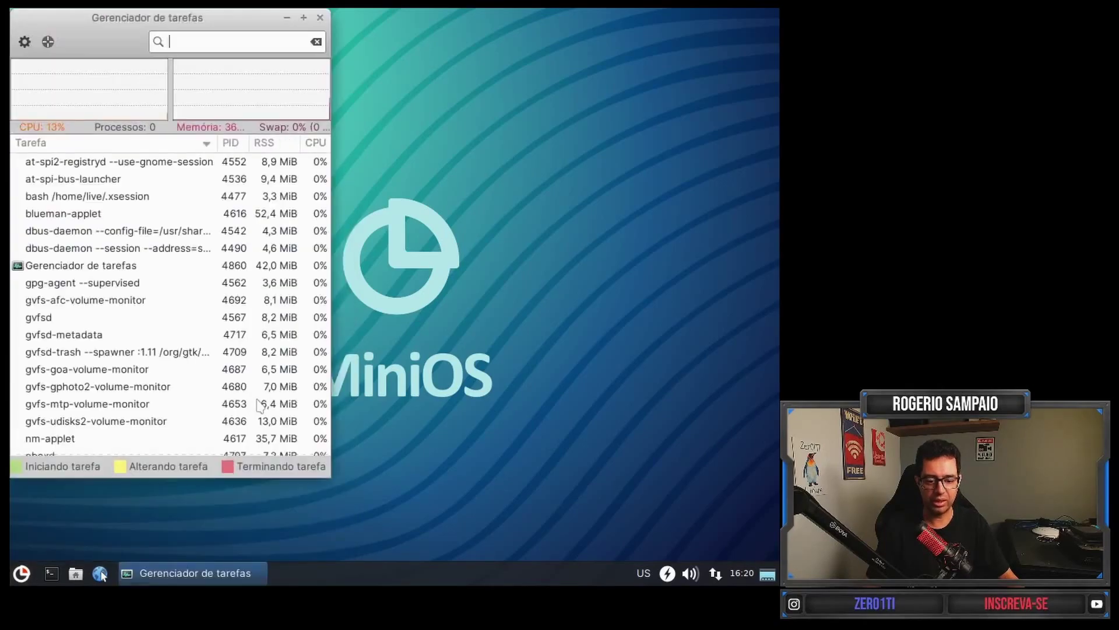
click(303, 18)
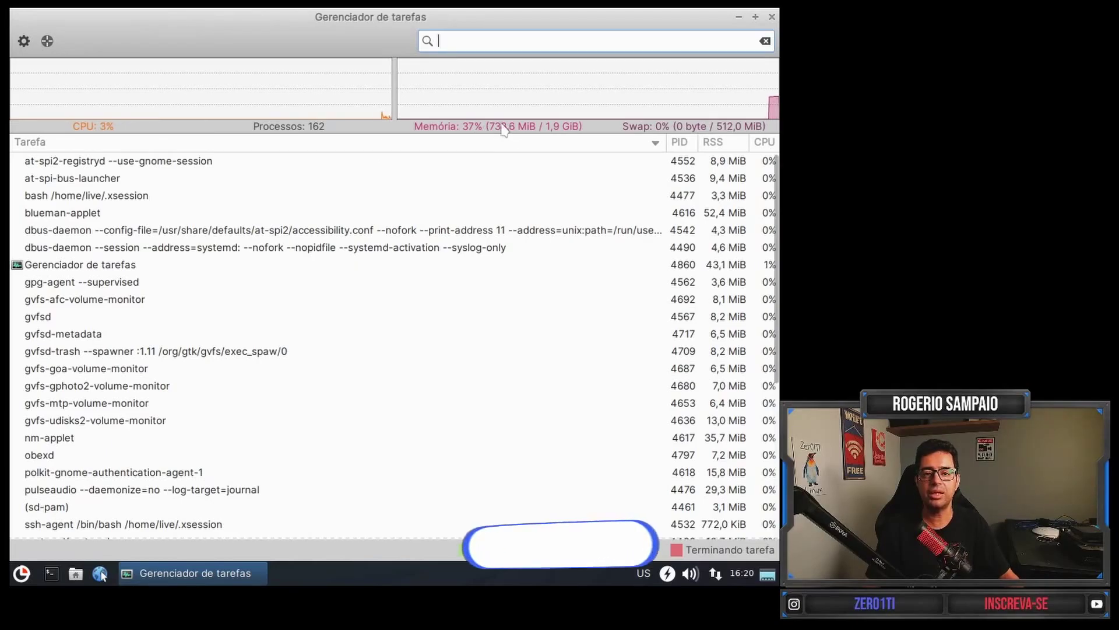
click(773, 18)
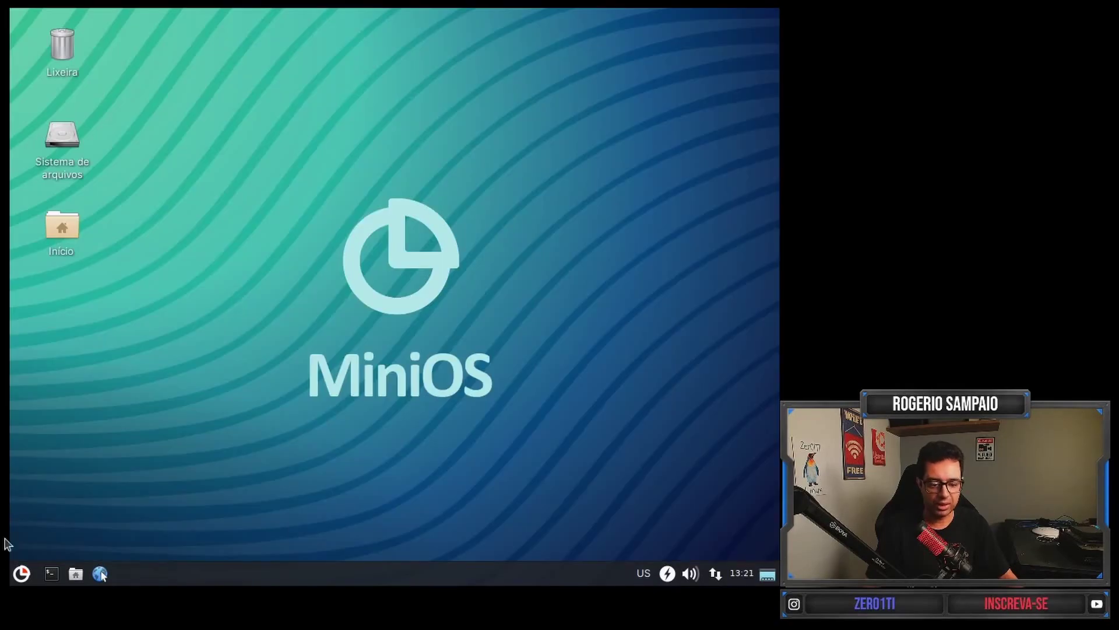
Look through the applications in the accessories, settings and graphics categories
click(18, 575)
click(78, 296)
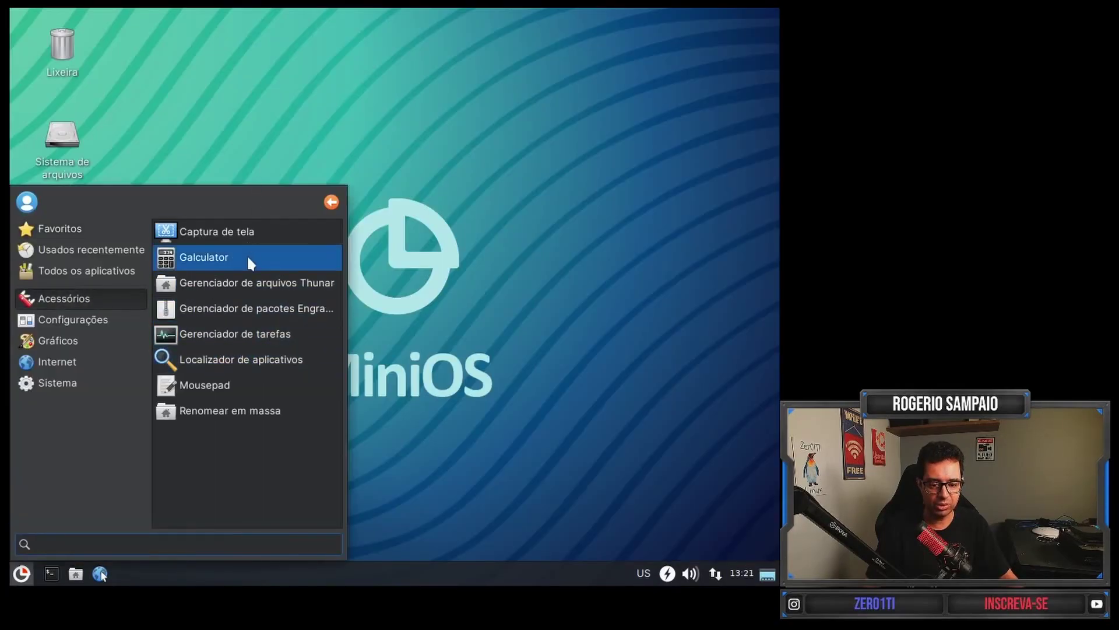
click(89, 315)
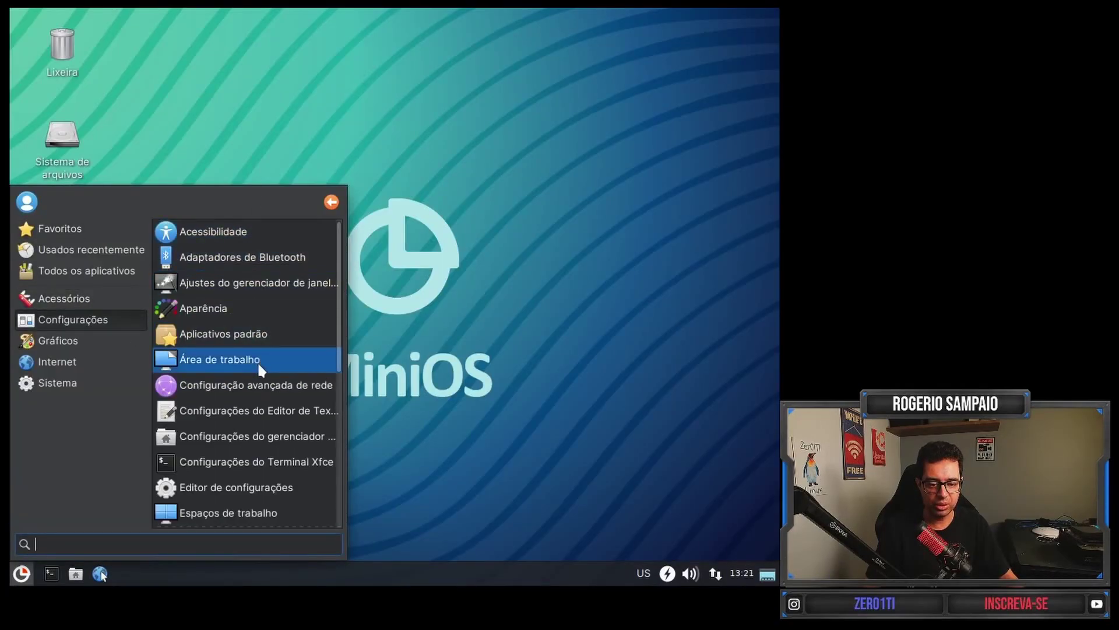
scroll(257, 362, down, 3)
click(76, 340)
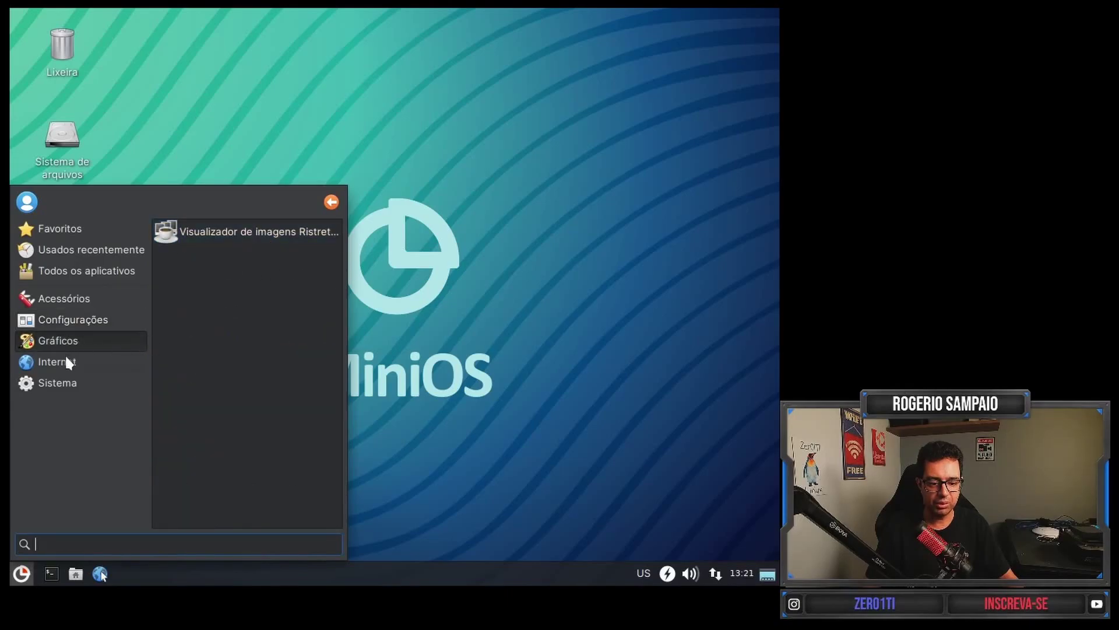
click(66, 362)
click(202, 229)
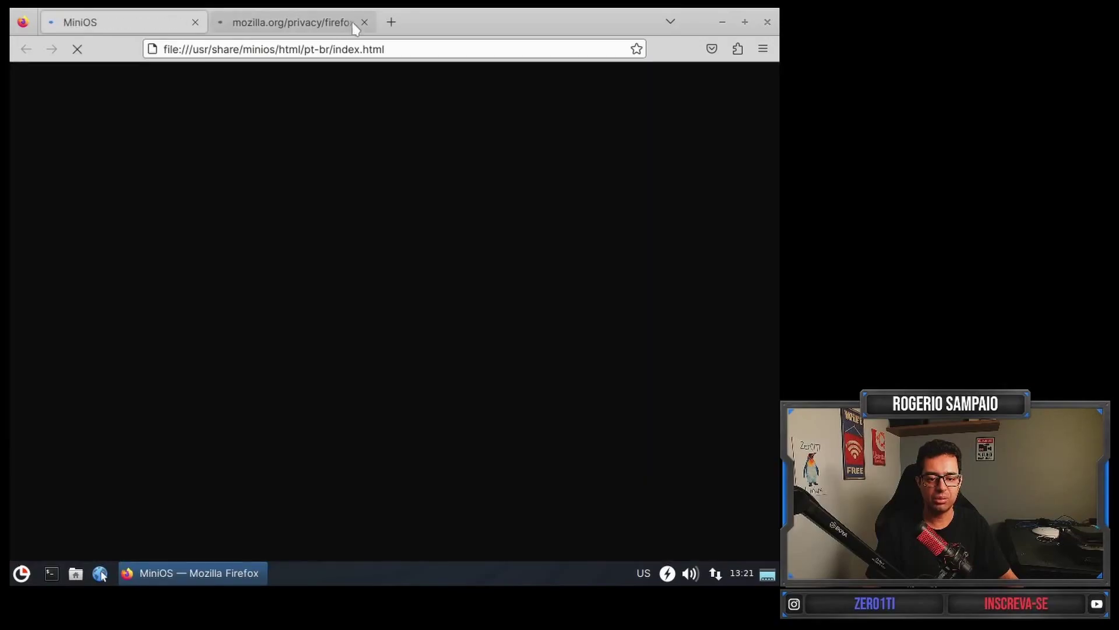
click(338, 49)
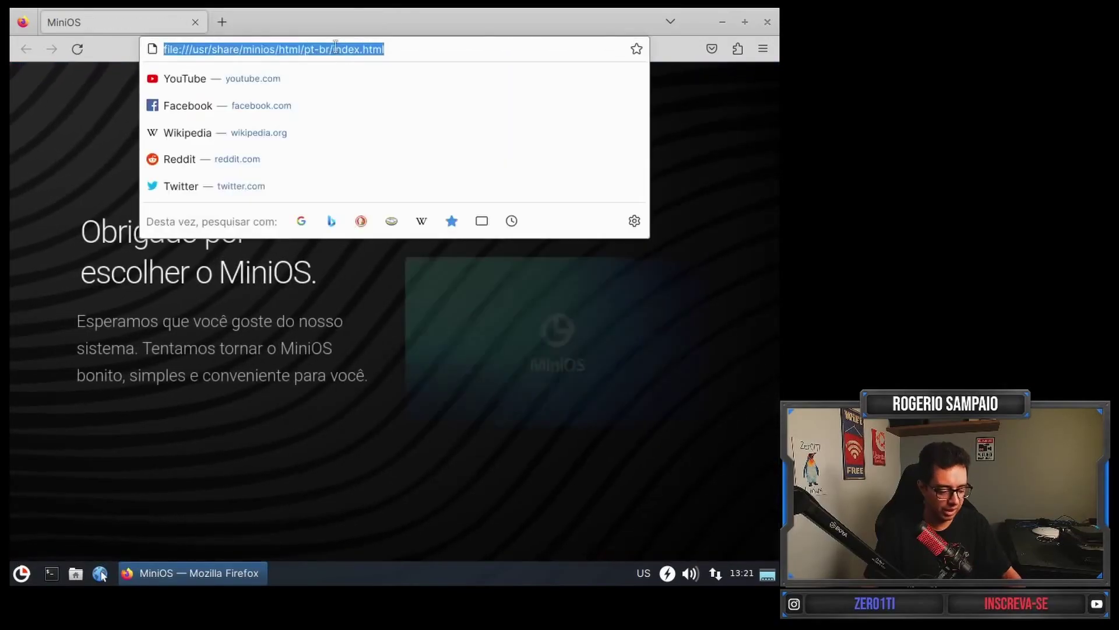
text(www.zer)
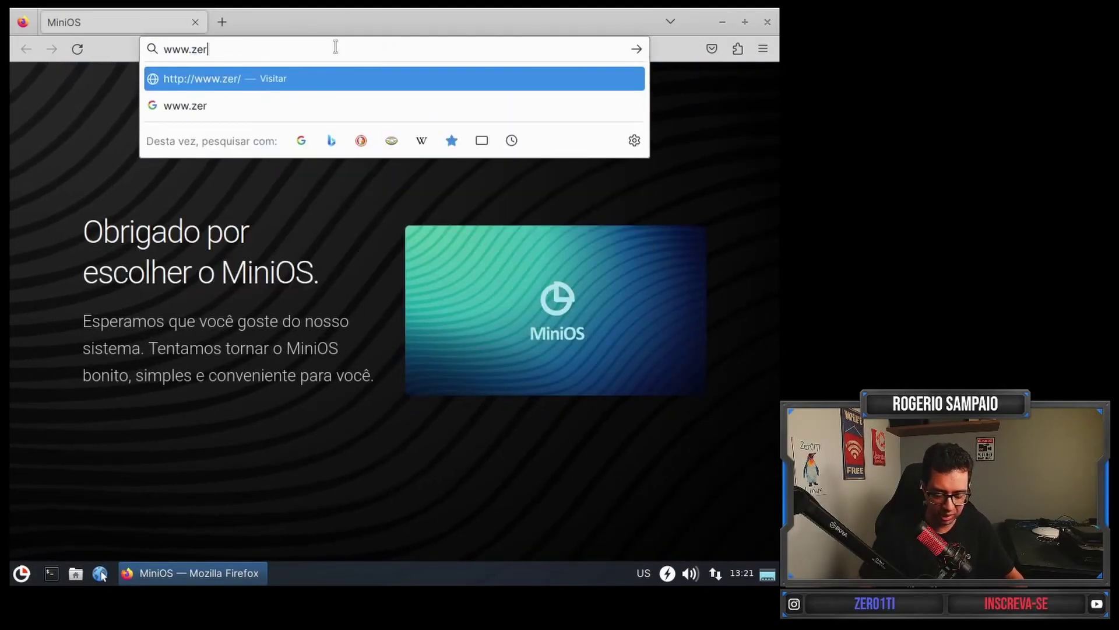
text(01ti.com.br)
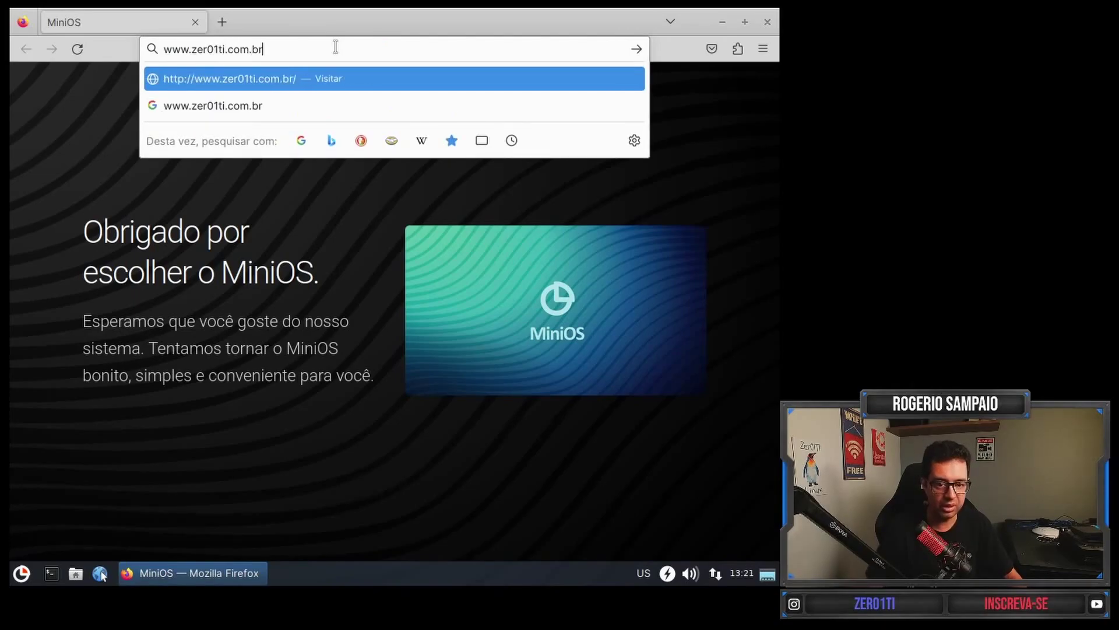
key(Return)
scroll(309, 216, down, 3)
Open the suggested YouTube site, browse its home page and close the browser
click(319, 49)
click(211, 77)
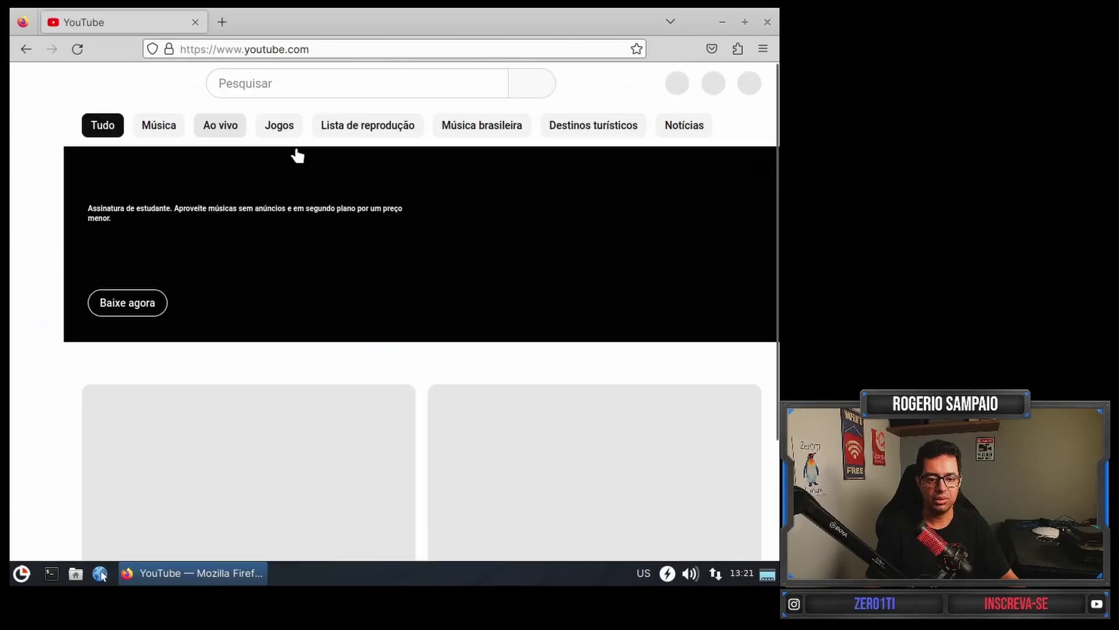
scroll(409, 291, down, 7)
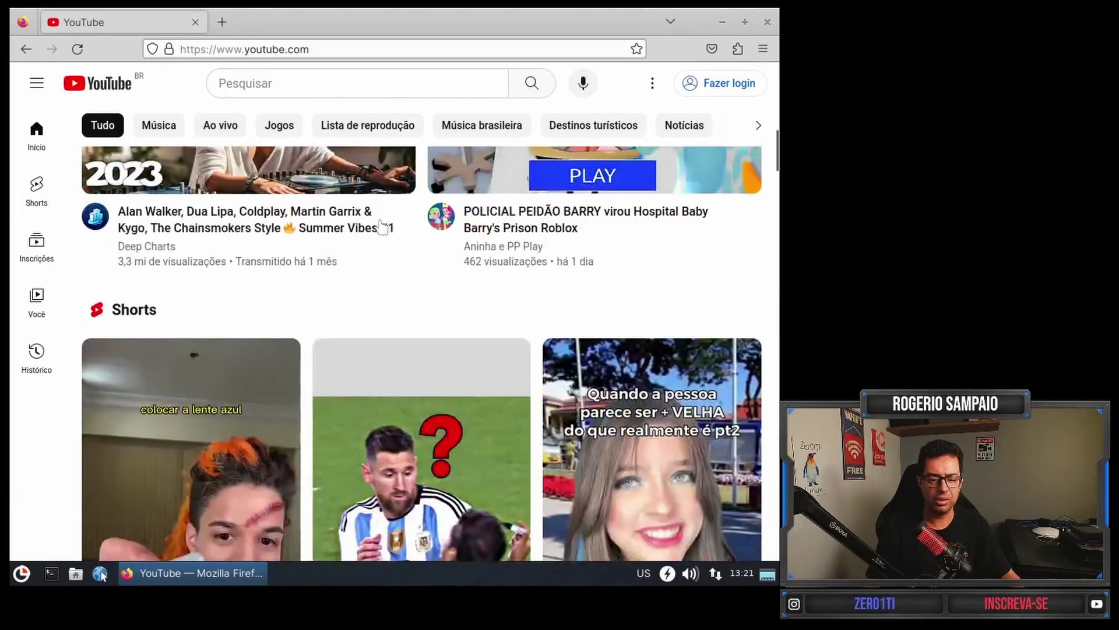
scroll(523, 202, up, 3)
scroll(523, 202, up, 4)
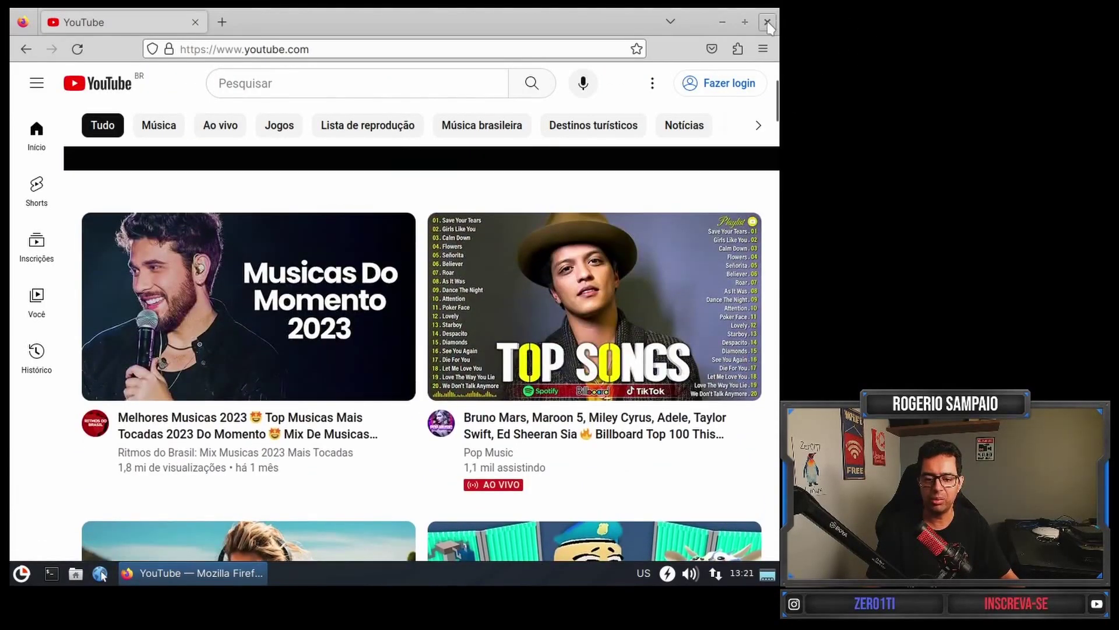
click(767, 22)
Look through the applications in the system category, including the MiniOS installer, and dismiss the list
click(21, 573)
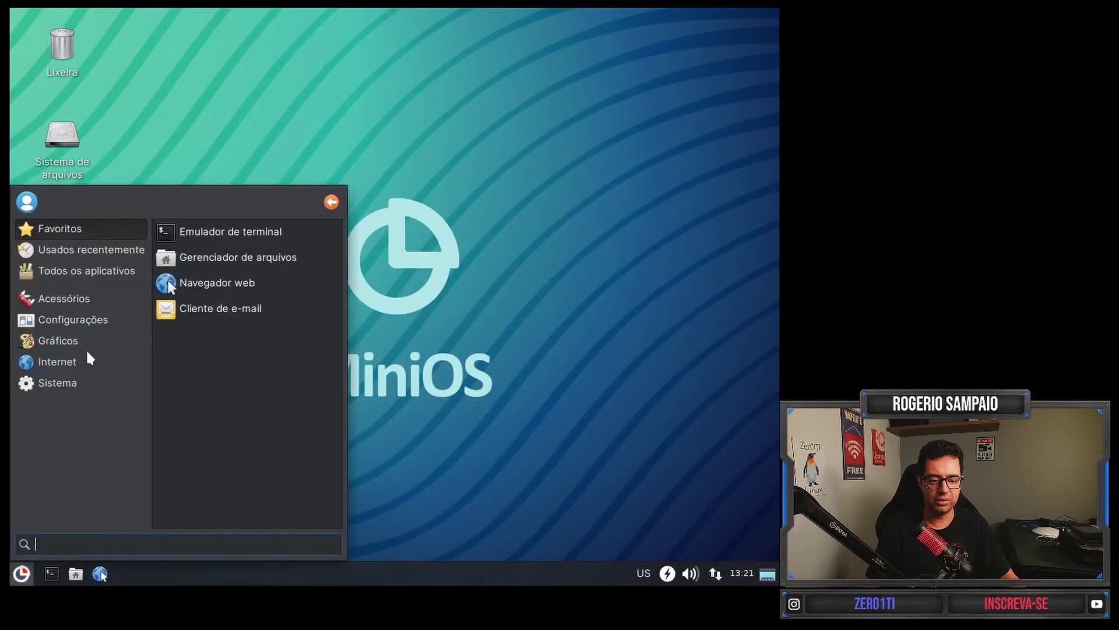
click(83, 384)
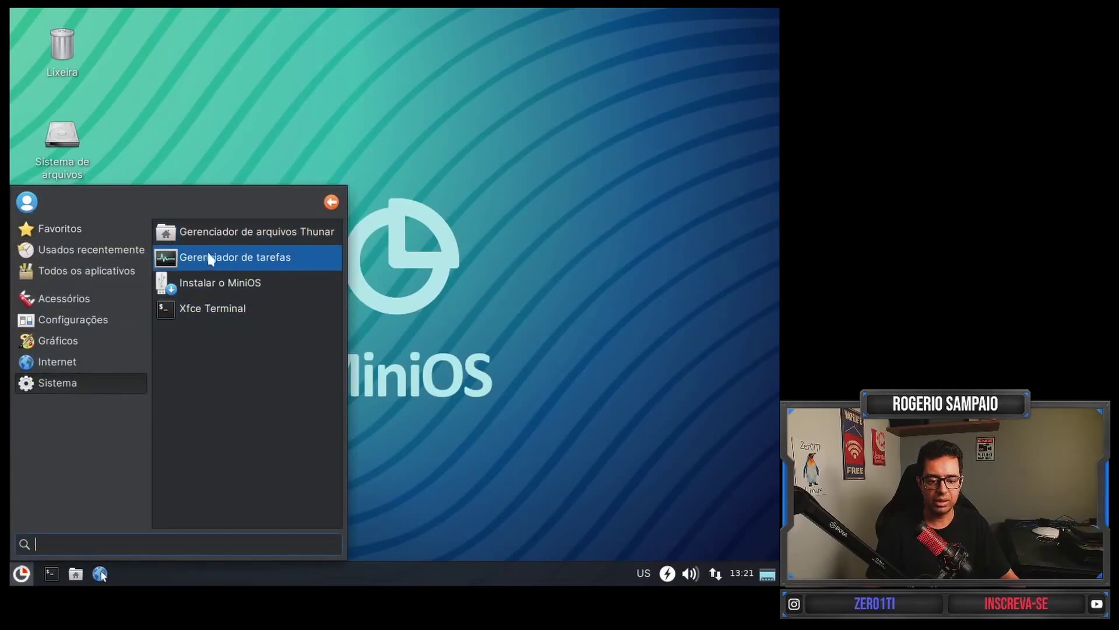
key(Down)
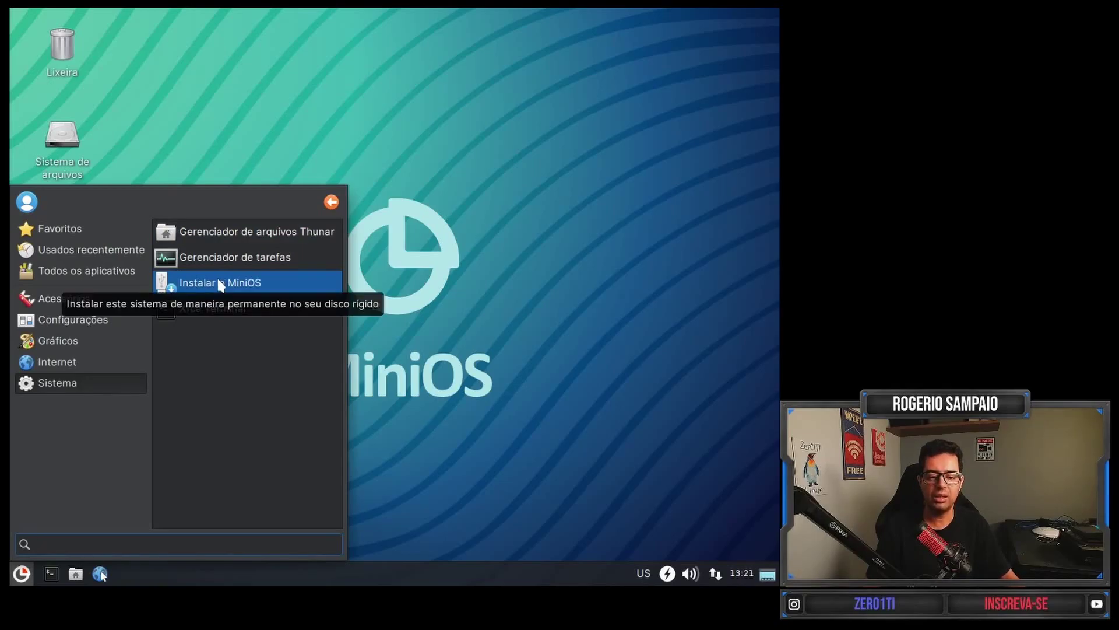
click(506, 277)
Examine the desktop's context options and applications submenu, then glance at the network connections
right_click(241, 226)
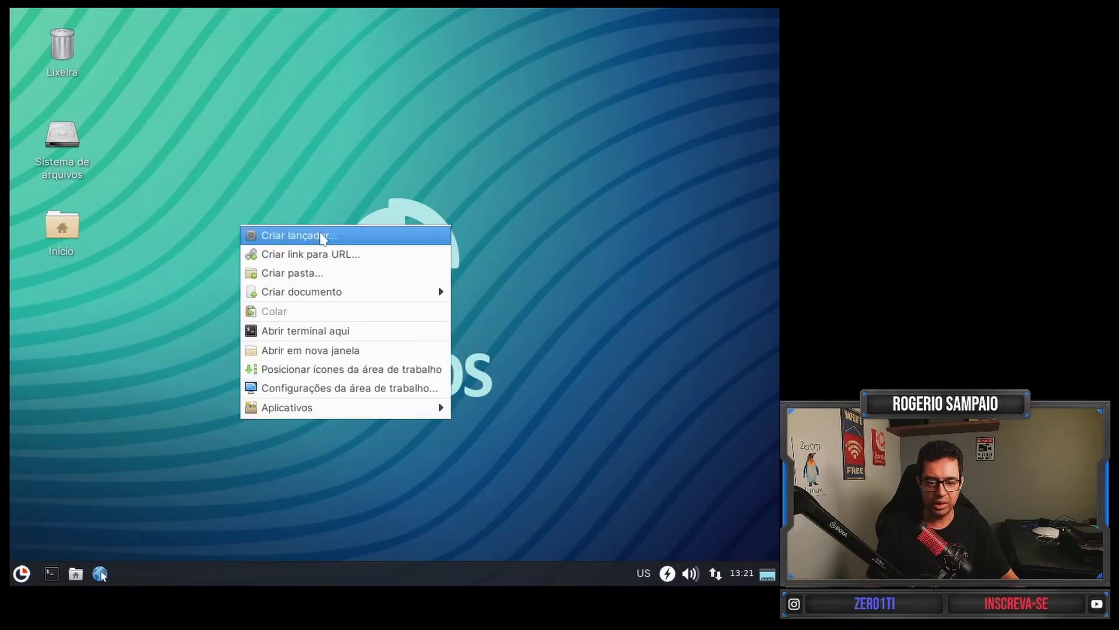
mouse_move(341, 288)
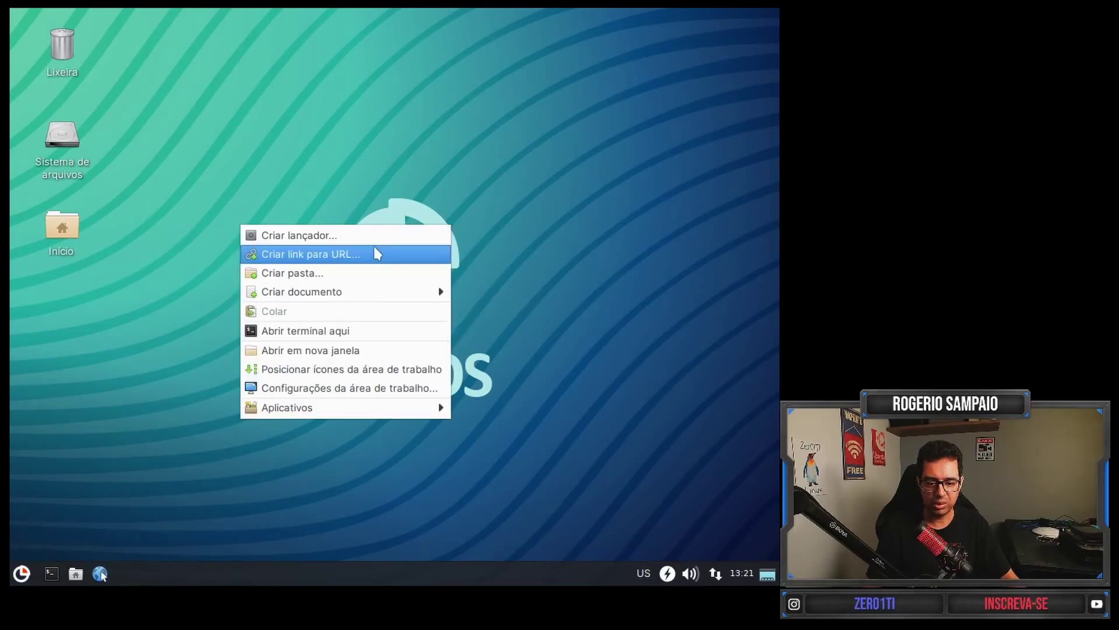
mouse_move(363, 411)
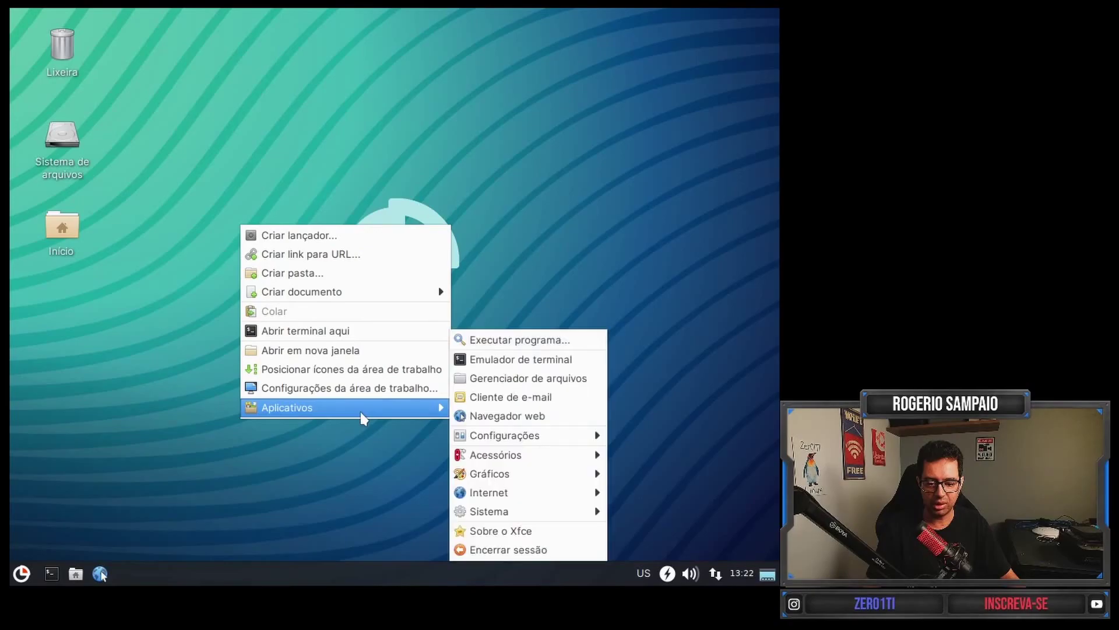
click(568, 193)
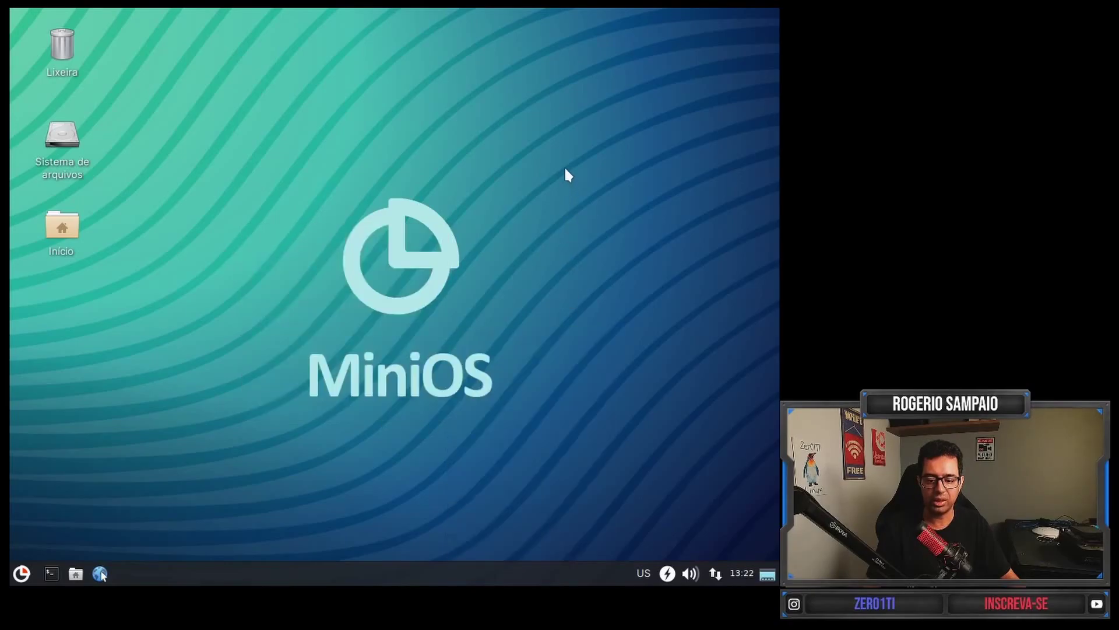
click(716, 577)
click(706, 593)
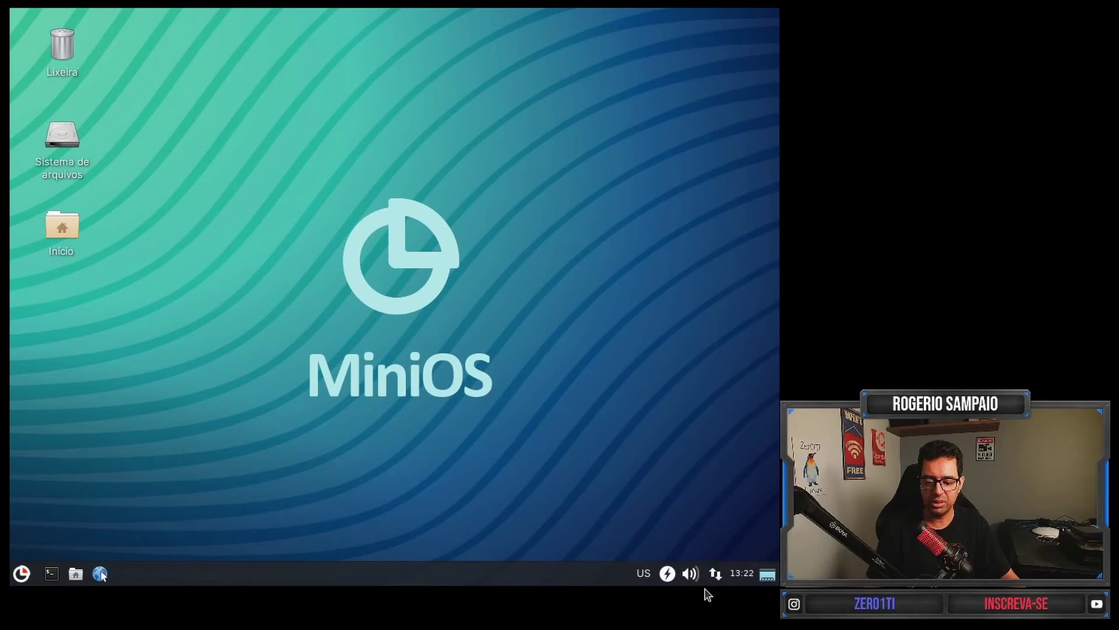
End the current desktop session
click(14, 578)
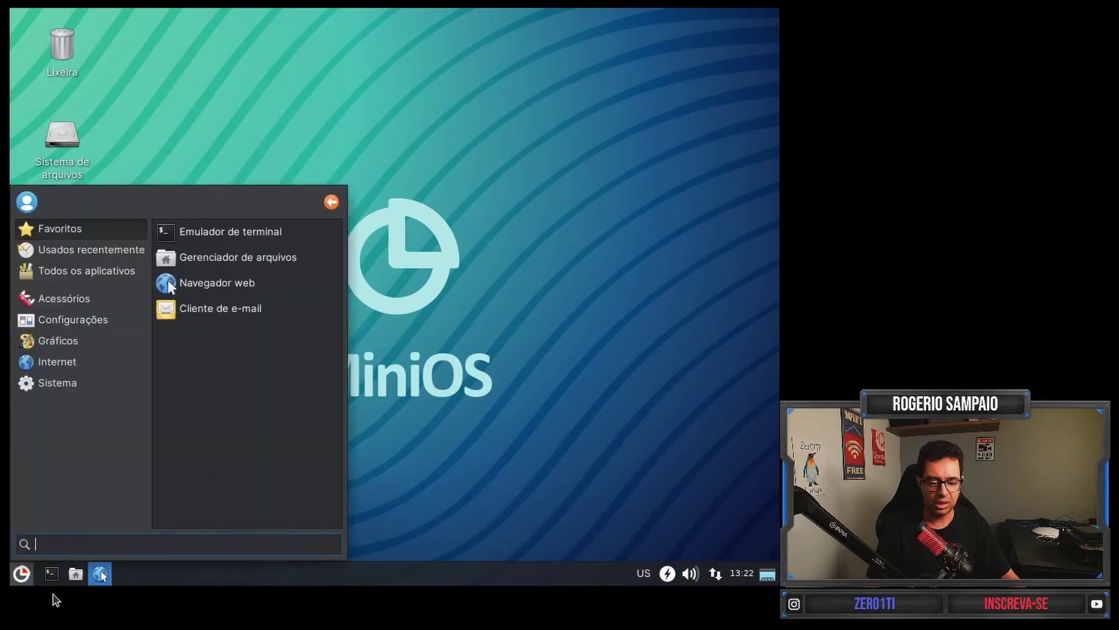
click(332, 204)
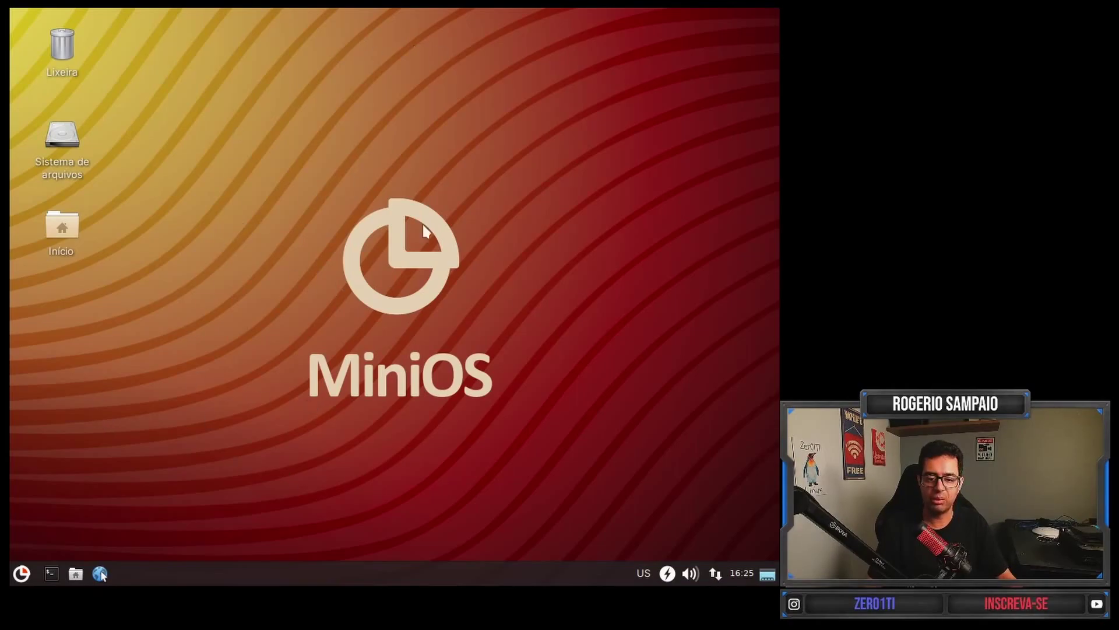
Find the task manager among all applications, examine CPU and memory usage in its maximized window, and close it
click(23, 574)
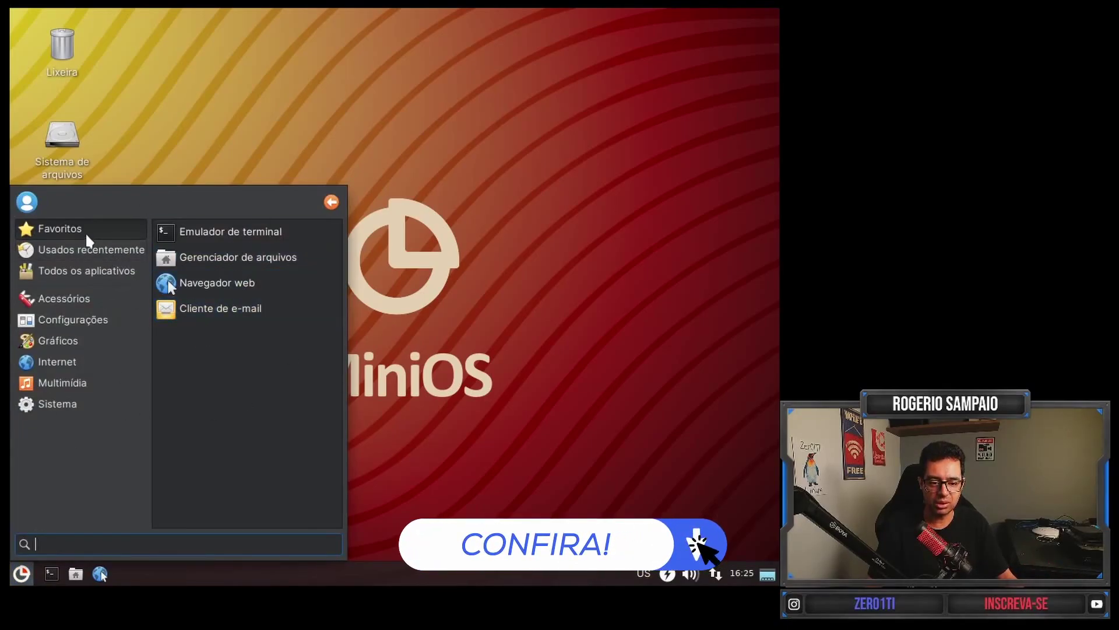
click(92, 271)
scroll(215, 379, down, 10)
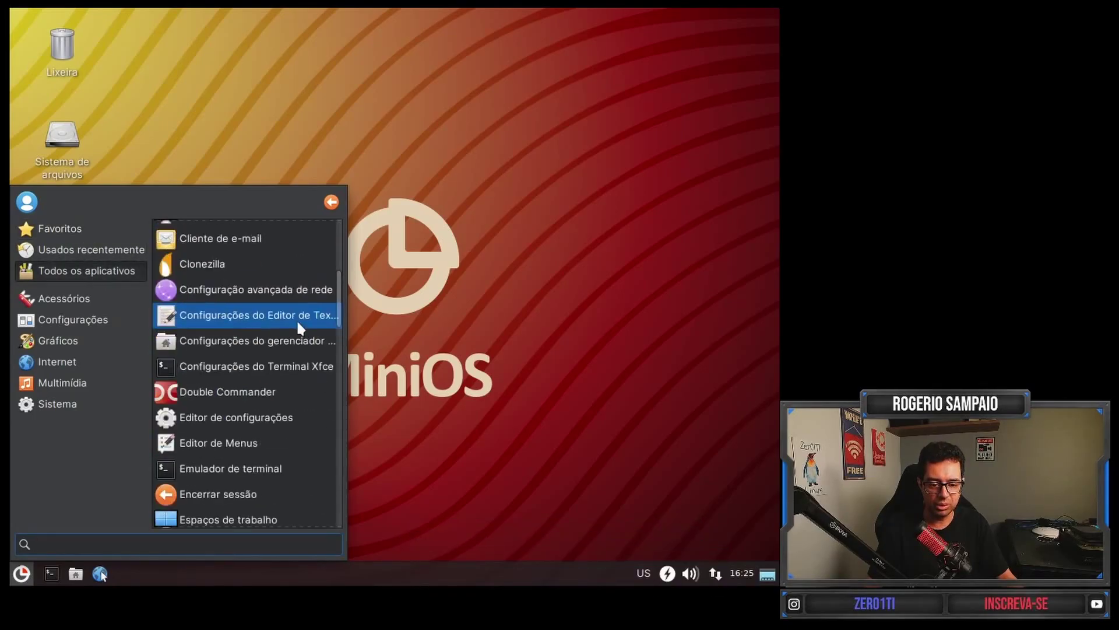
click(226, 341)
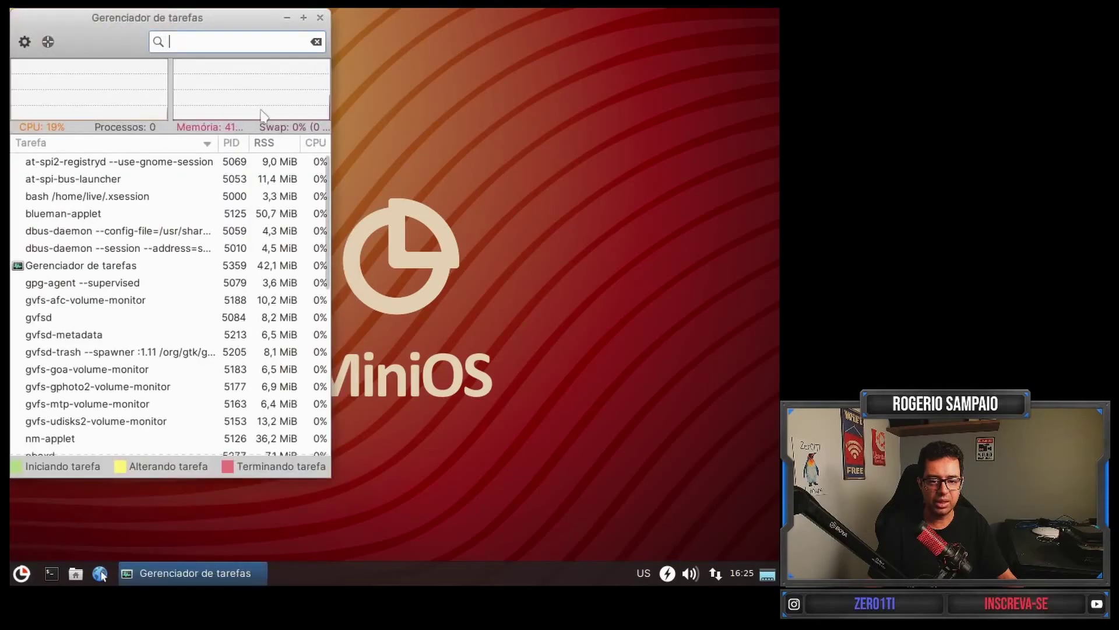
click(317, 17)
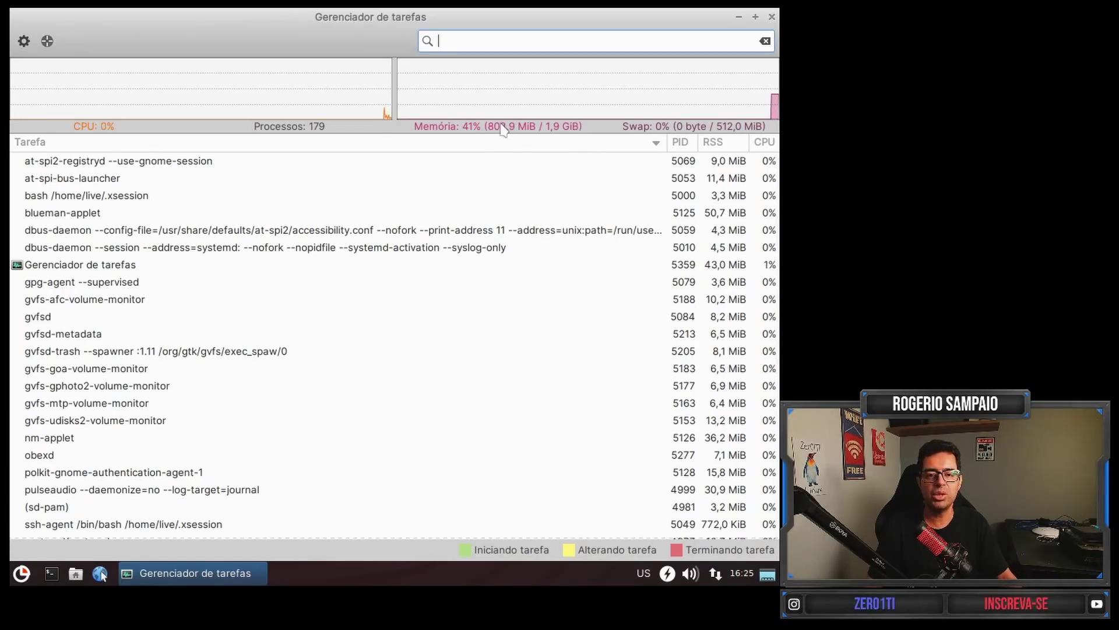
click(772, 17)
Look through the applications in the accessories, settings and graphics categories
click(21, 573)
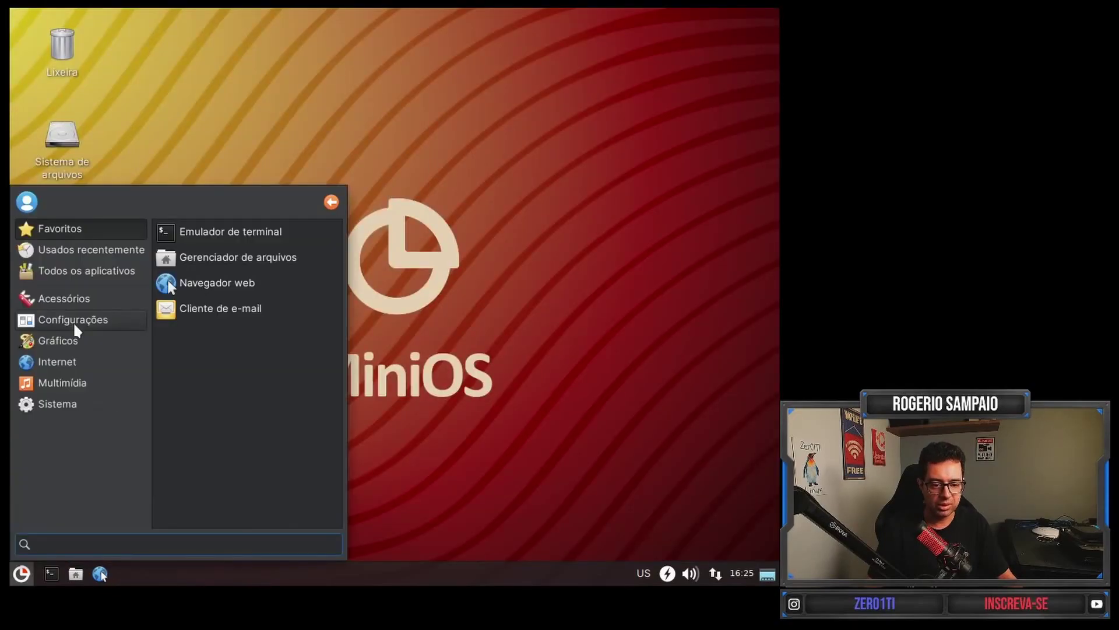
click(80, 297)
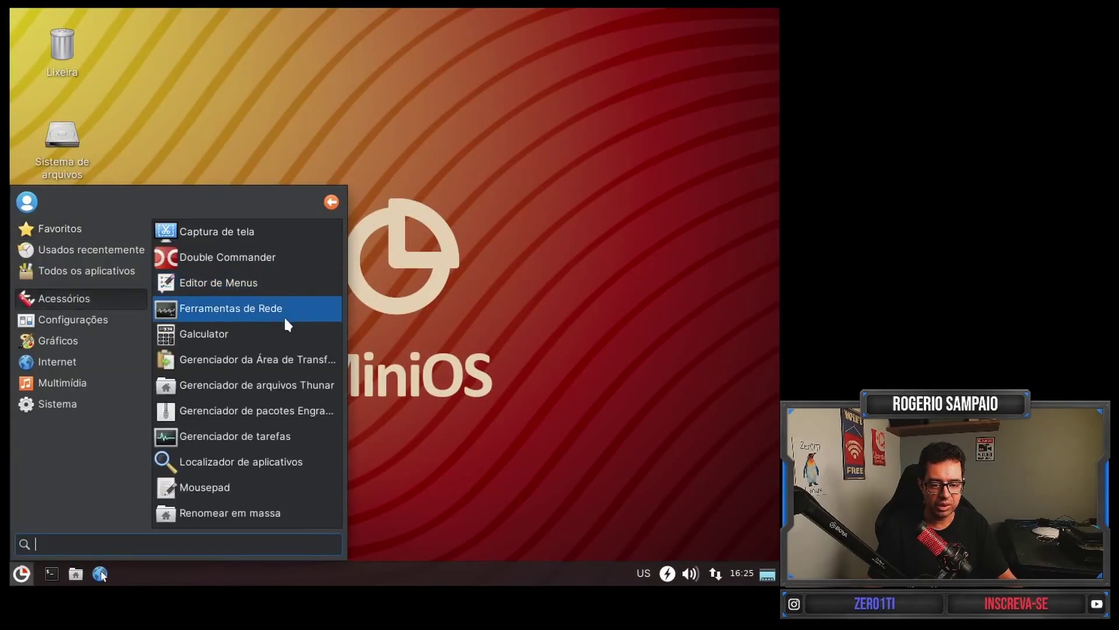
click(73, 319)
scroll(277, 291, down, 10)
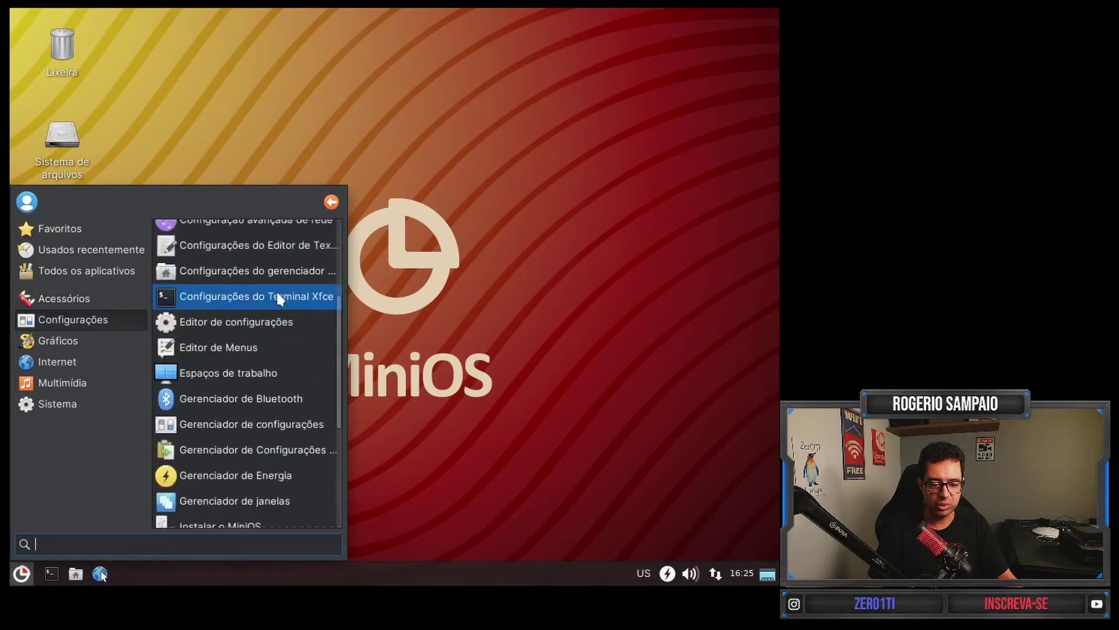
click(72, 338)
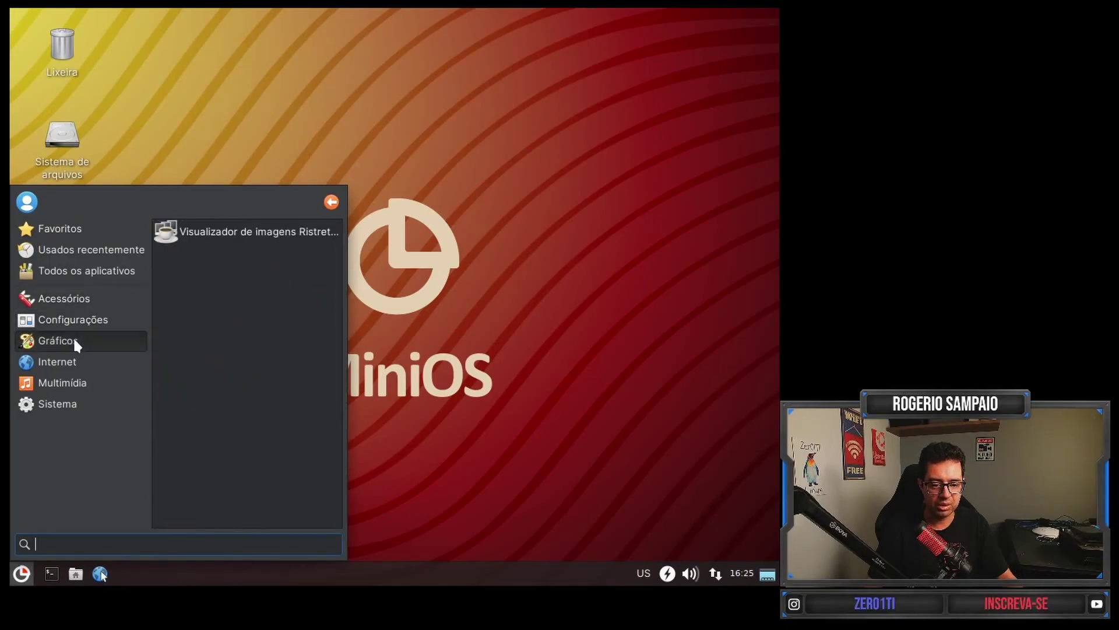
Look through the applications in the internet, multimedia and system categories
click(85, 363)
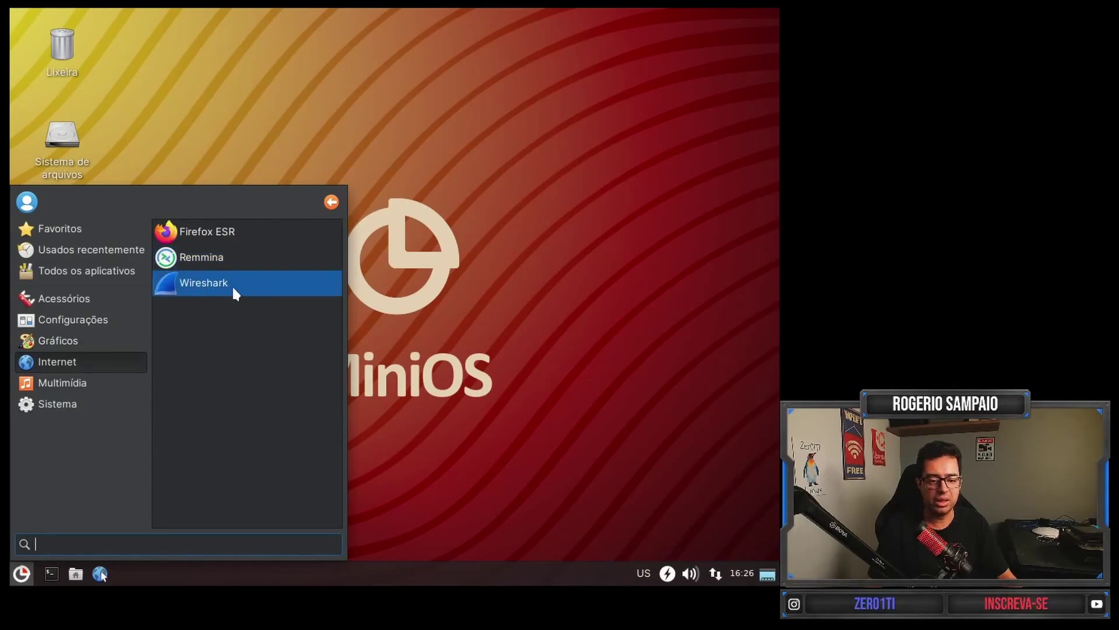
click(72, 378)
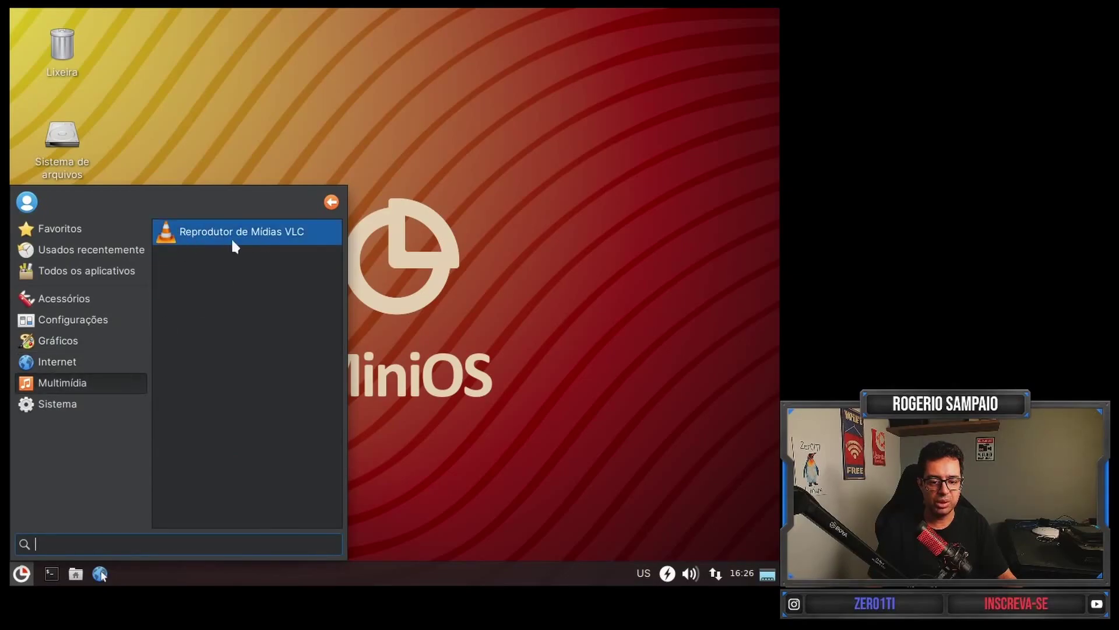
click(62, 403)
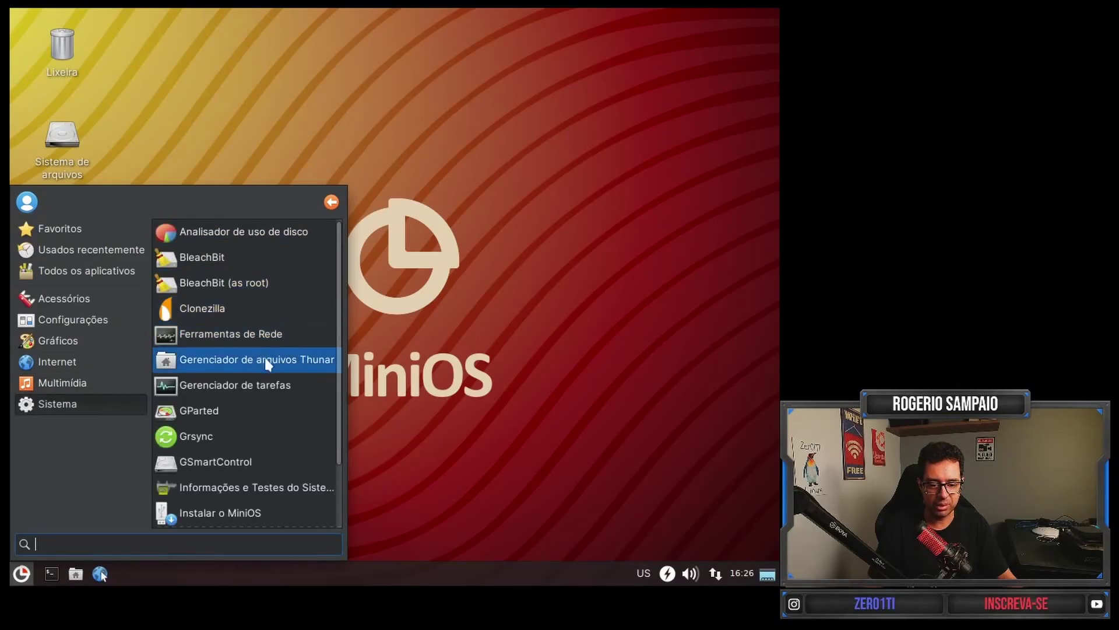
scroll(268, 413, down, 3)
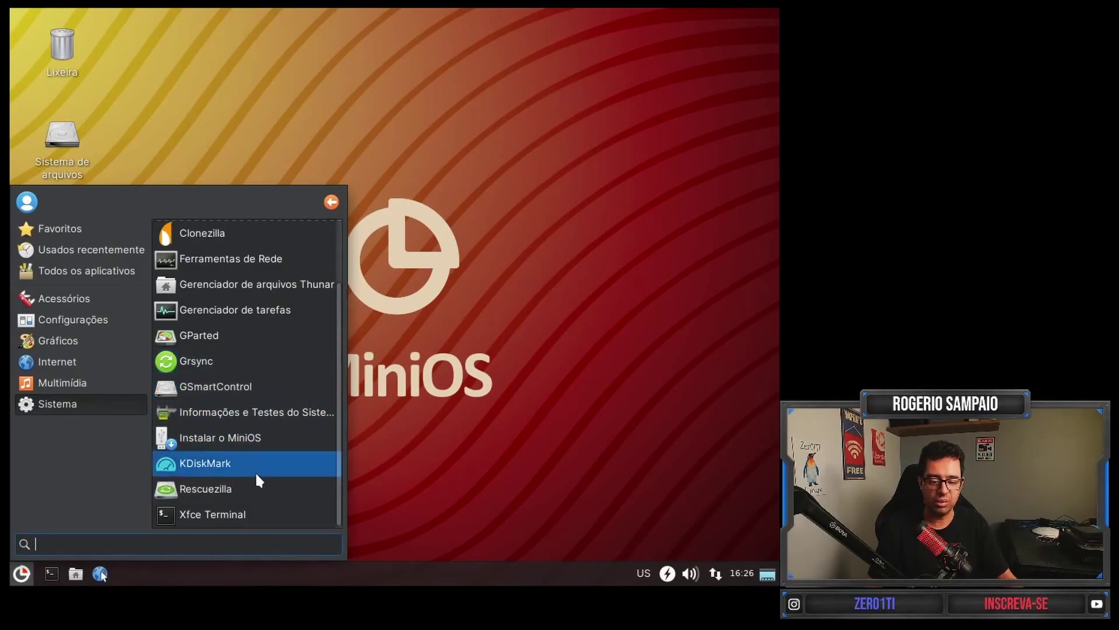
scroll(254, 423, up, 3)
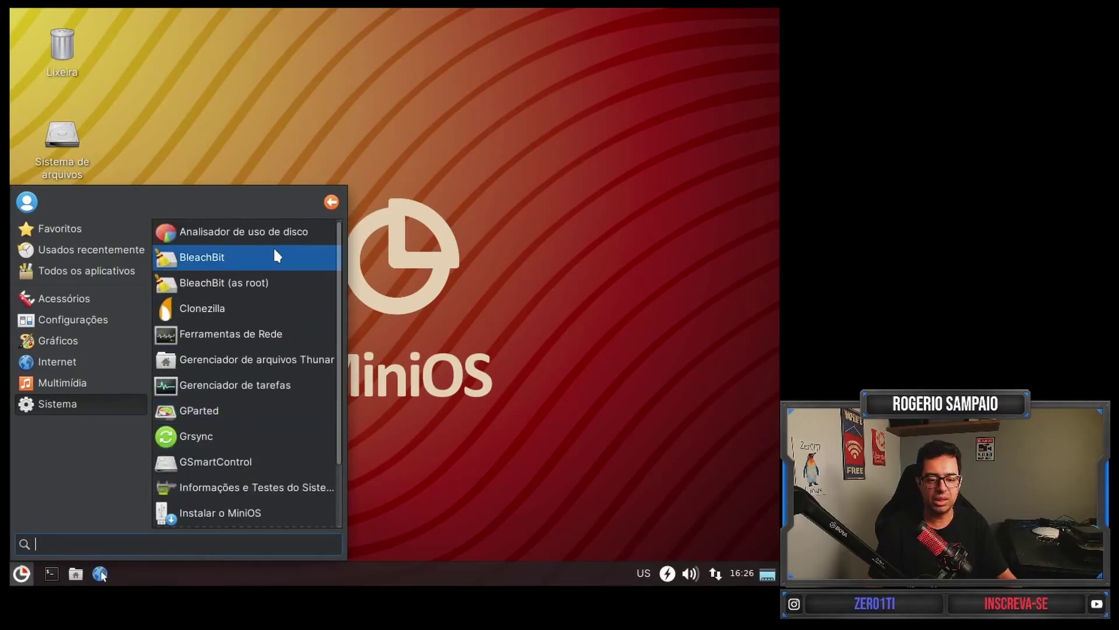
Browse the full list of all applications and the settings category down to the MiniOS installer
click(78, 268)
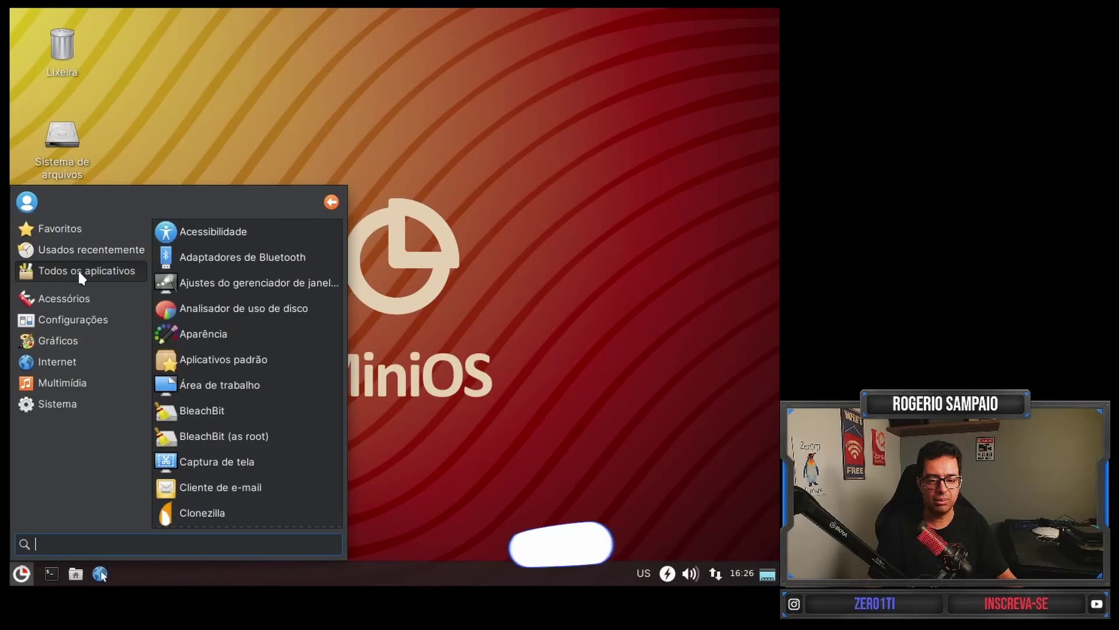
scroll(258, 296, down, 15)
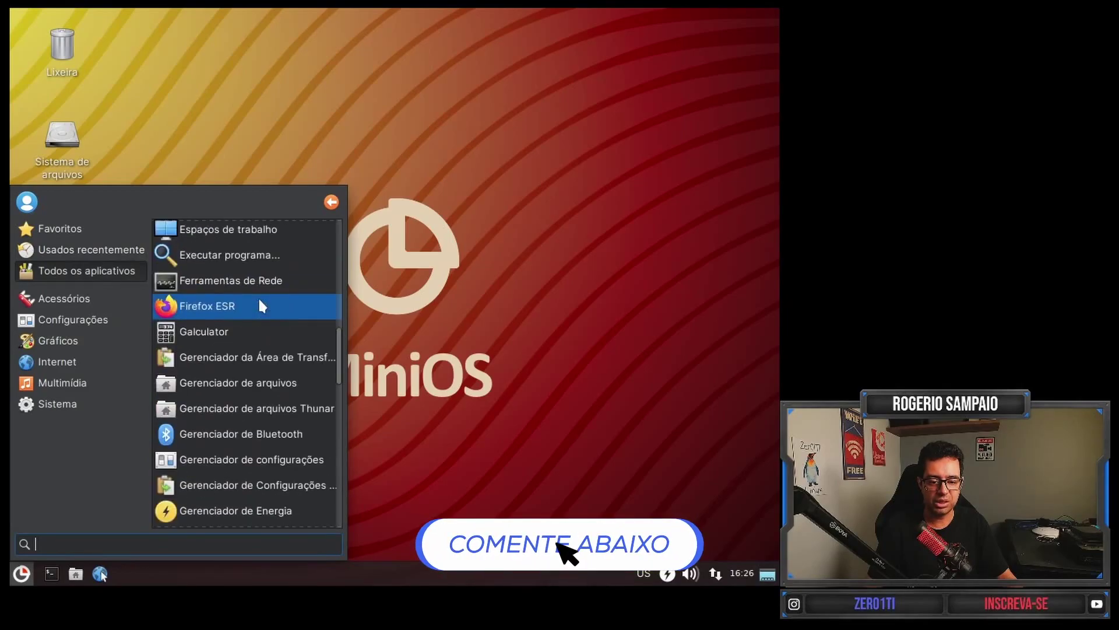
scroll(257, 296, down, 15)
scroll(246, 307, down, 13)
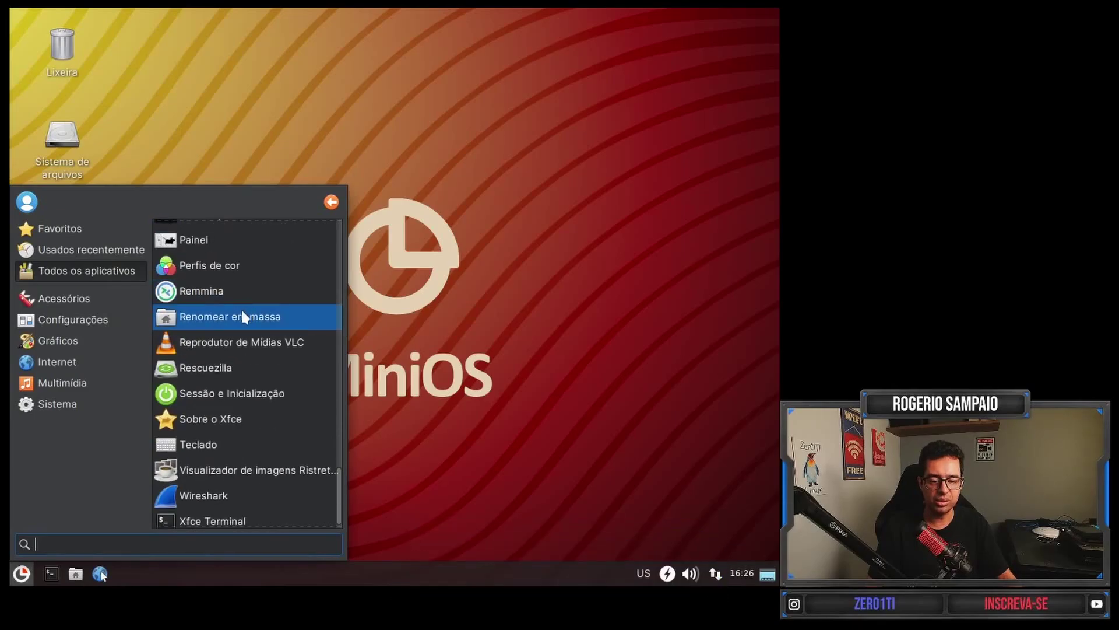
scroll(252, 358, up, 13)
scroll(250, 355, up, 20)
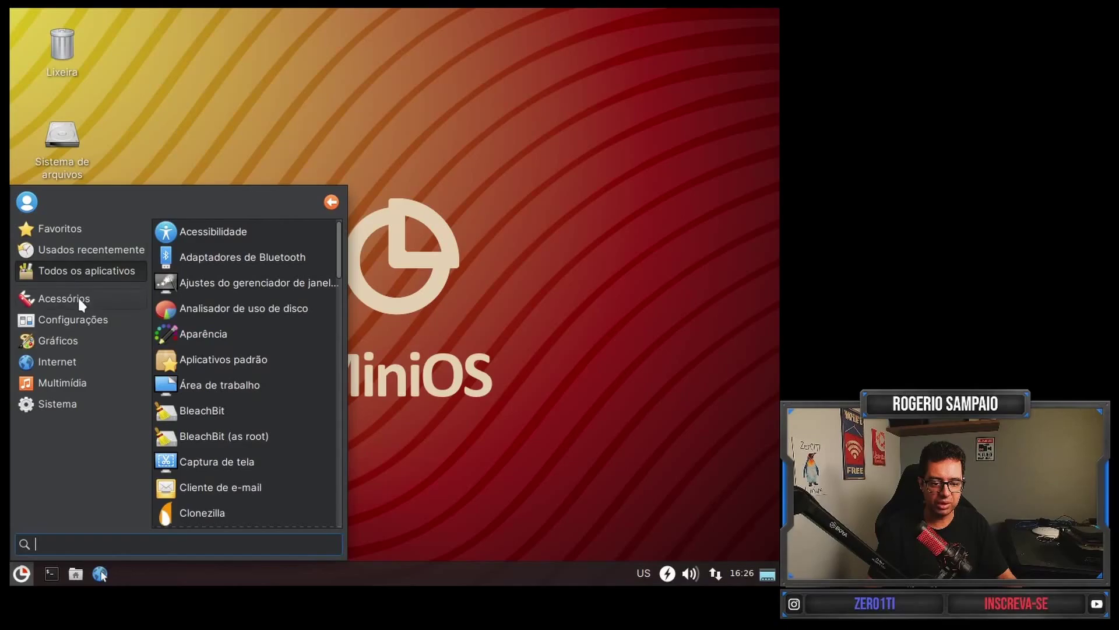
mouse_move(73, 319)
scroll(272, 319, down, 14)
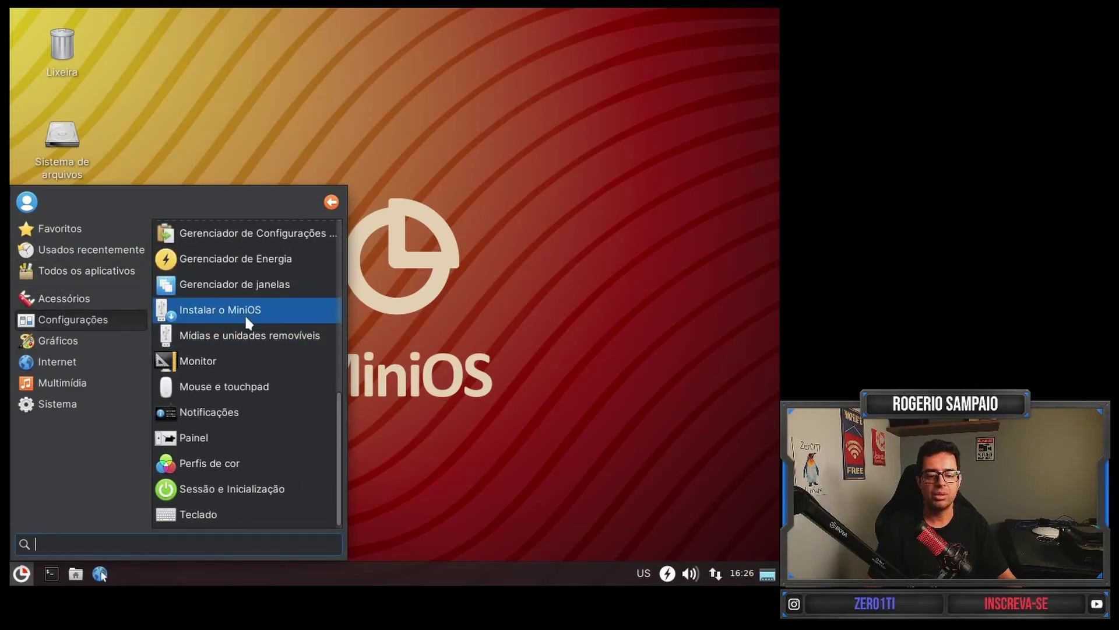
Open the MiniOS installer and choose device sda(10G) with the btrfs file system, leaving EFI disabled
click(204, 315)
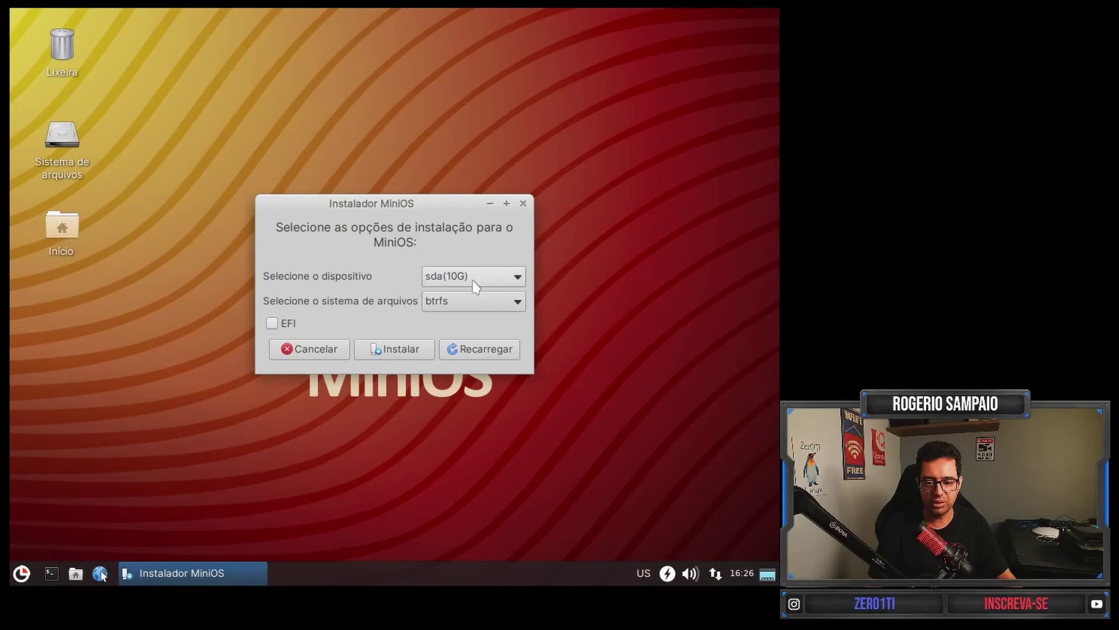
click(504, 284)
click(435, 278)
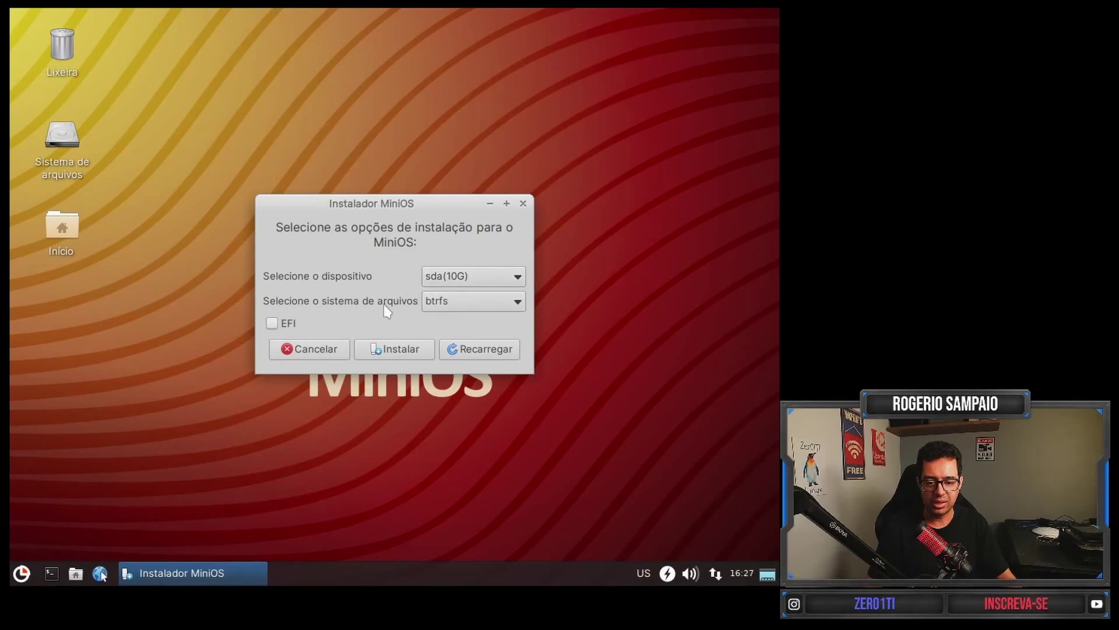
click(516, 309)
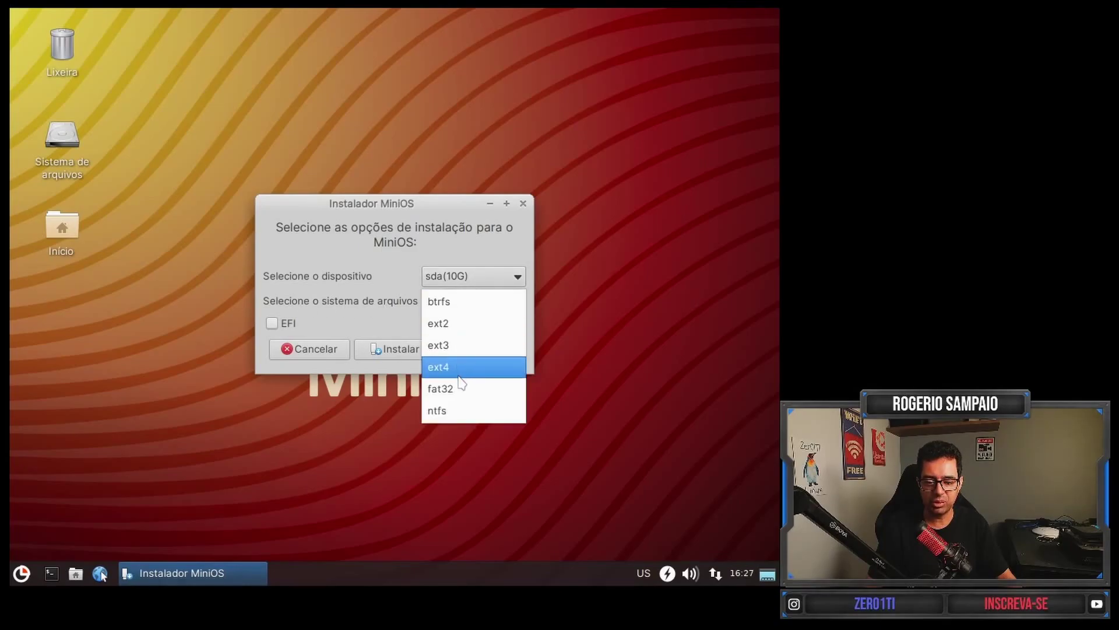
click(372, 259)
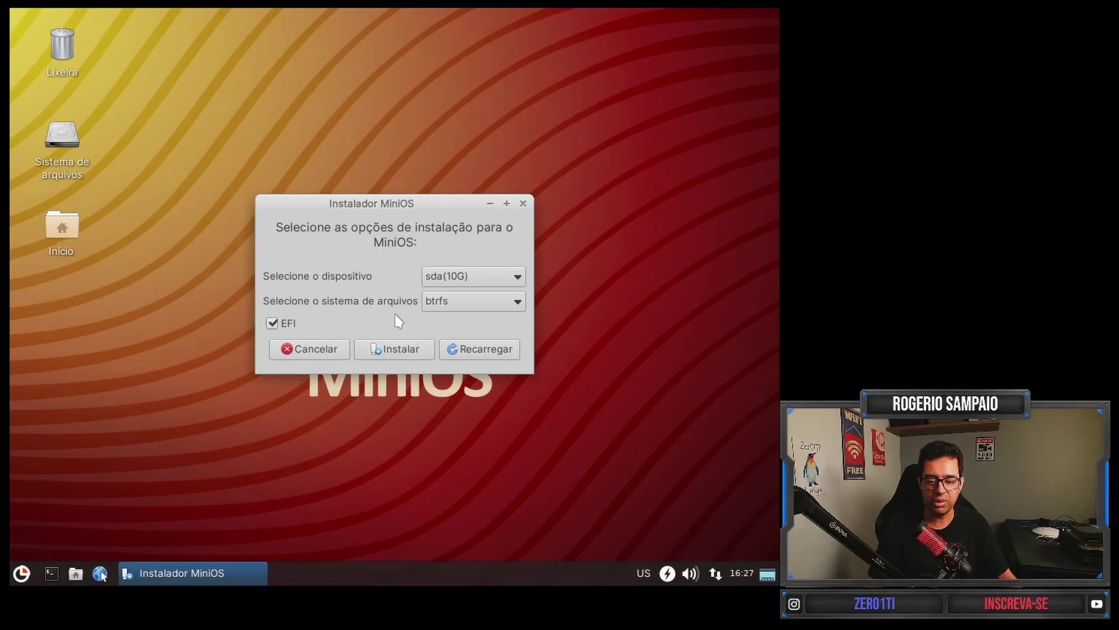
click(272, 323)
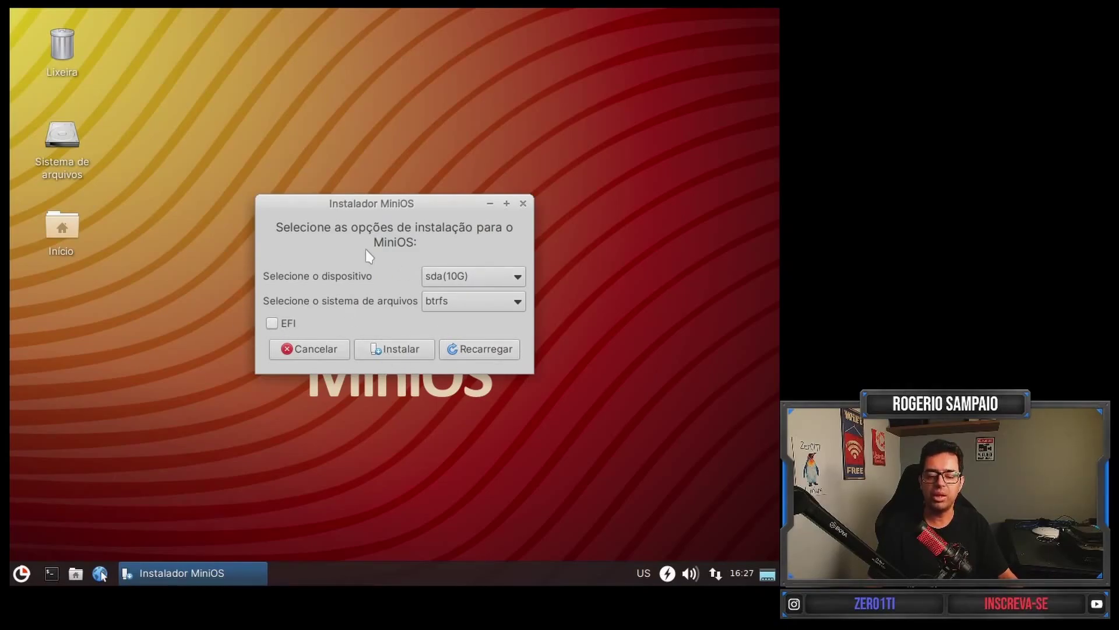
Install MiniOS on /dev/sda, accept the erasure of its data, and finish the installer without restarting
click(401, 350)
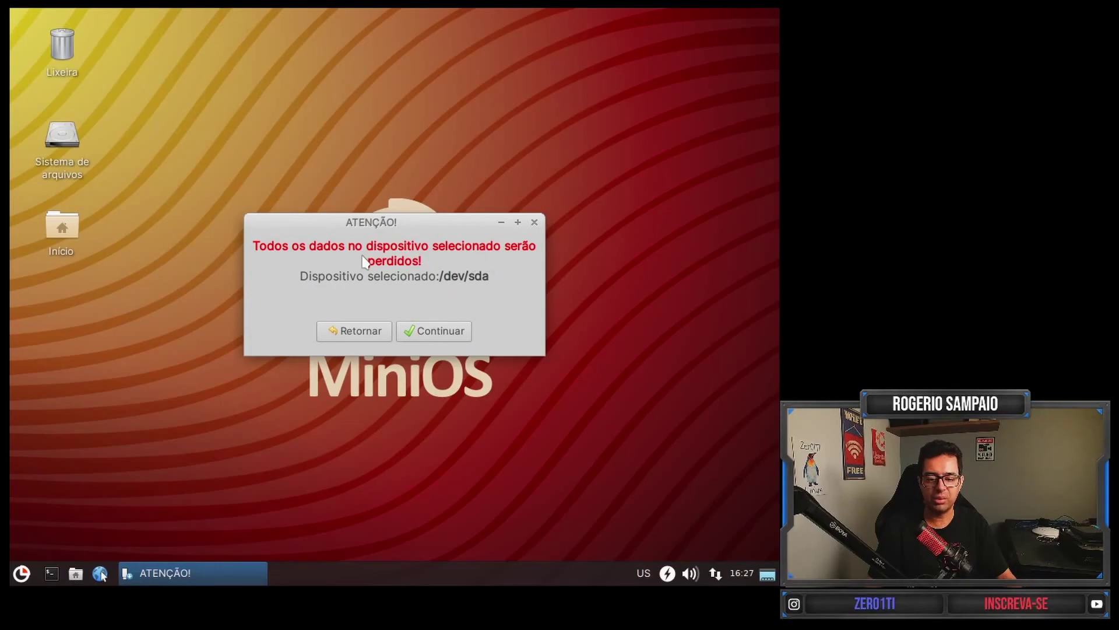
click(438, 332)
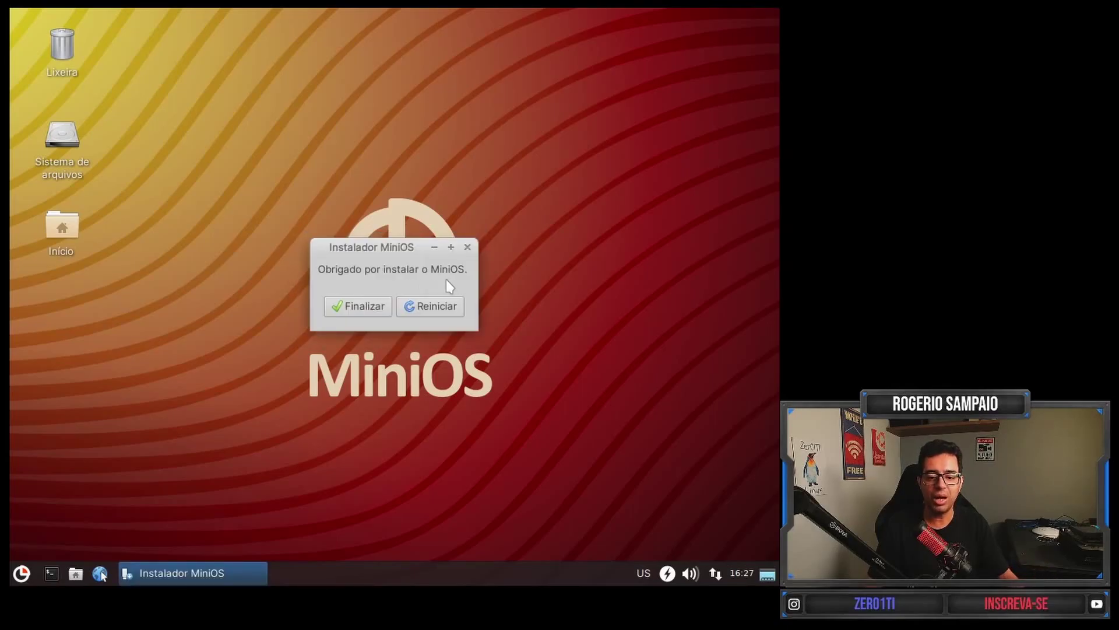
click(358, 309)
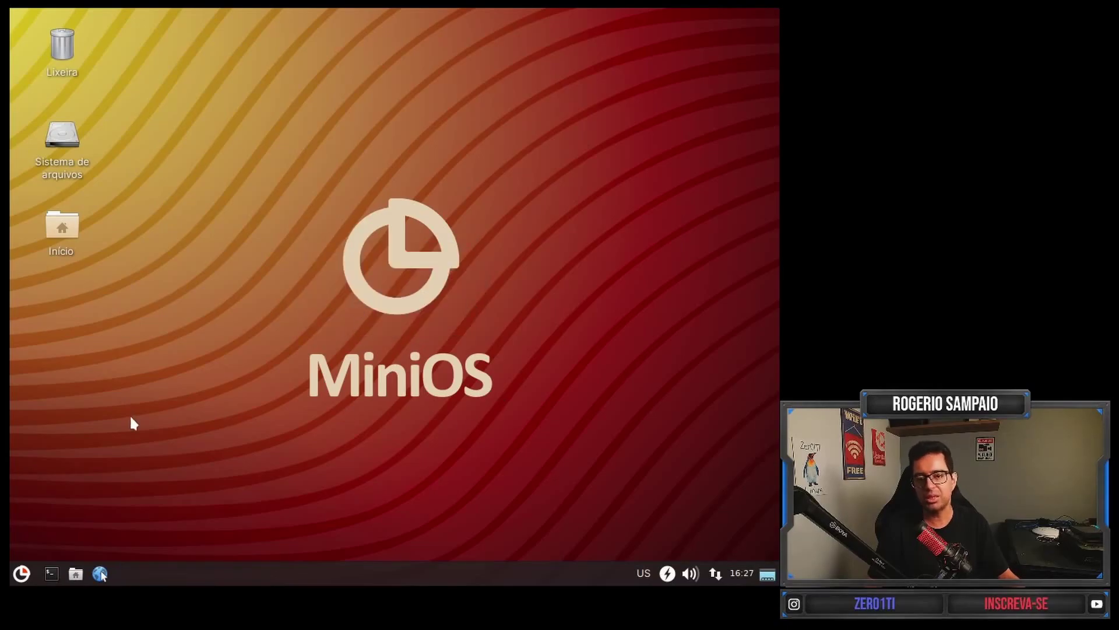
Restart the system from the live session
click(21, 576)
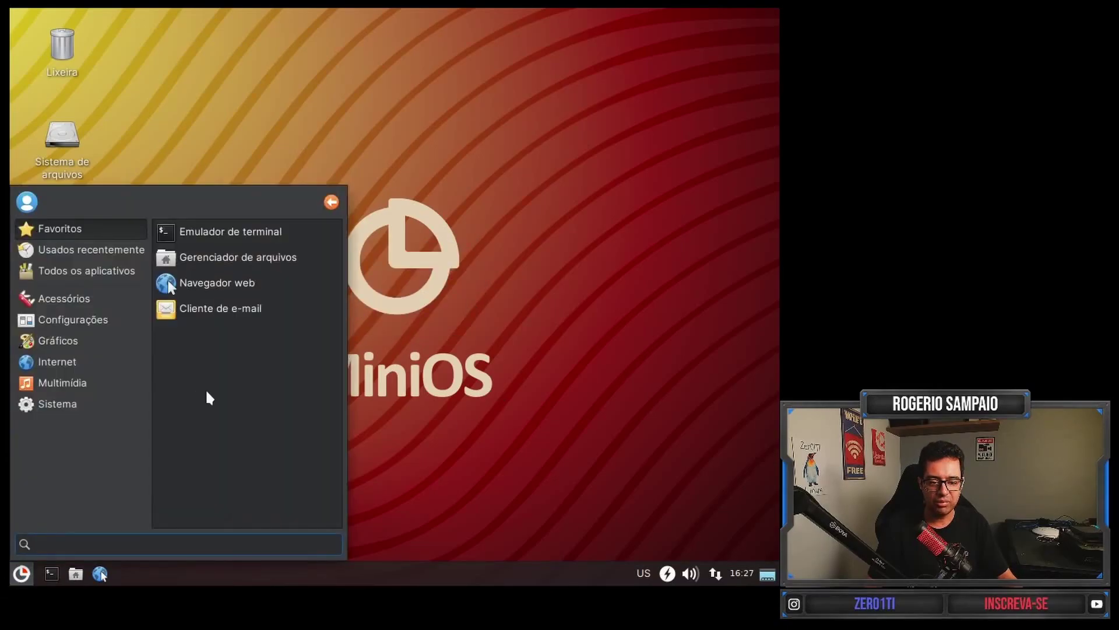
click(333, 204)
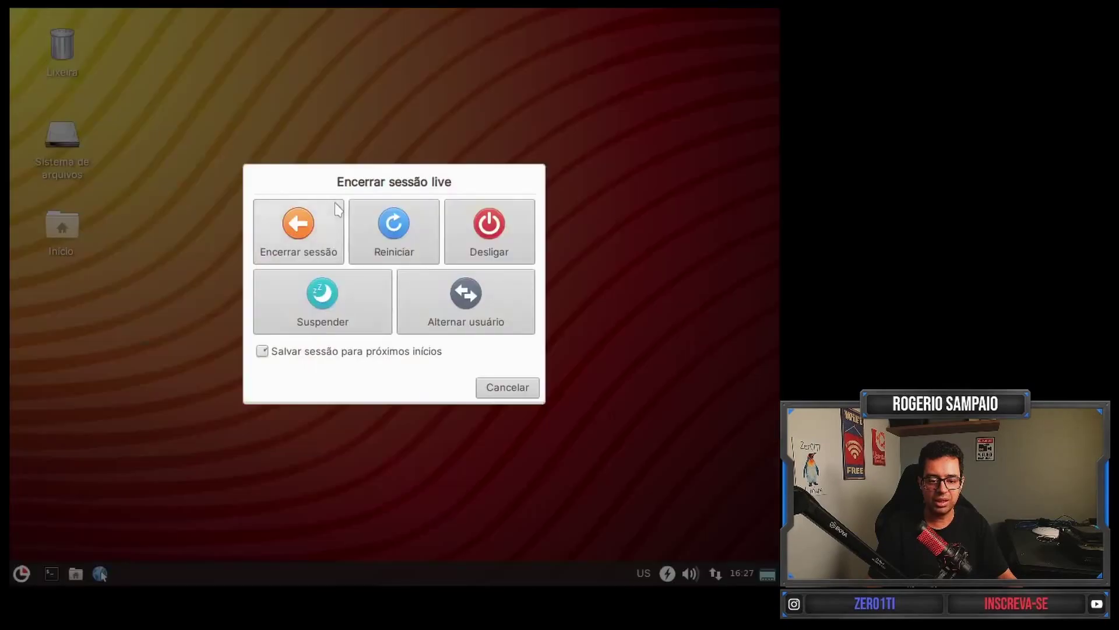
click(402, 245)
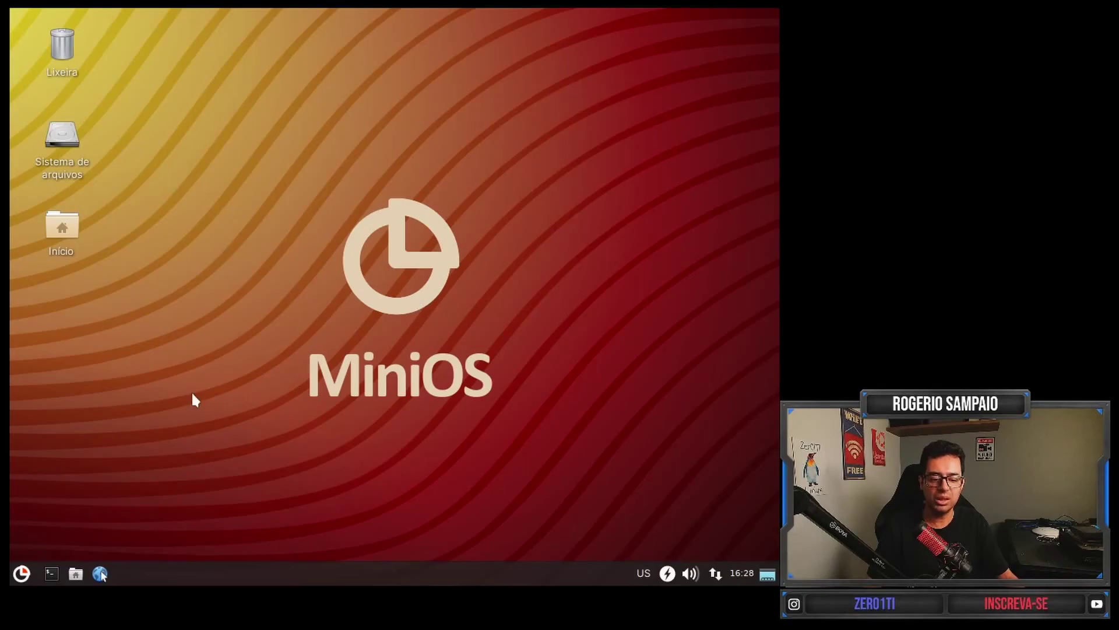
Find the task manager among the settings and accessories applications, examine CPU and memory usage in its maximized window, and close it
click(21, 569)
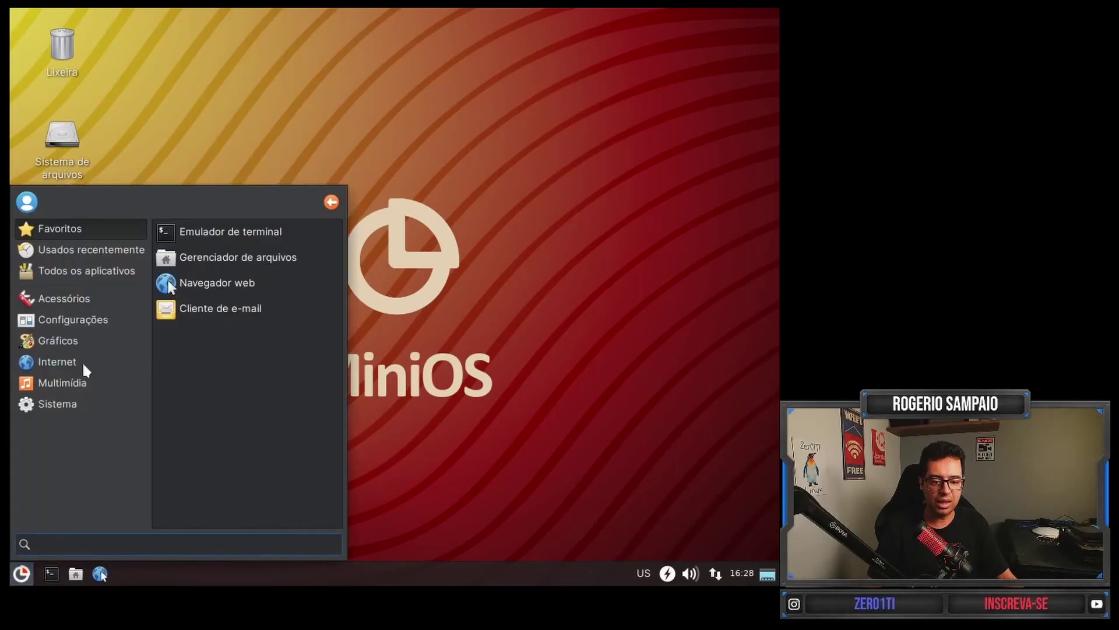
click(76, 320)
scroll(257, 345, down, 6)
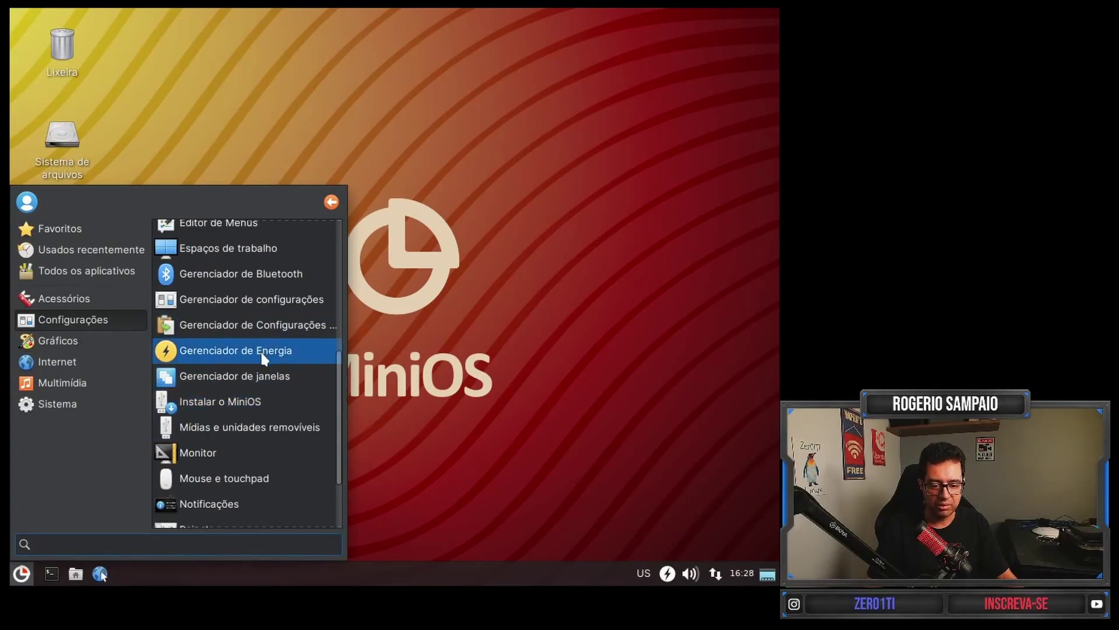
scroll(260, 352, down, 4)
scroll(249, 373, up, 2)
scroll(245, 359, up, 5)
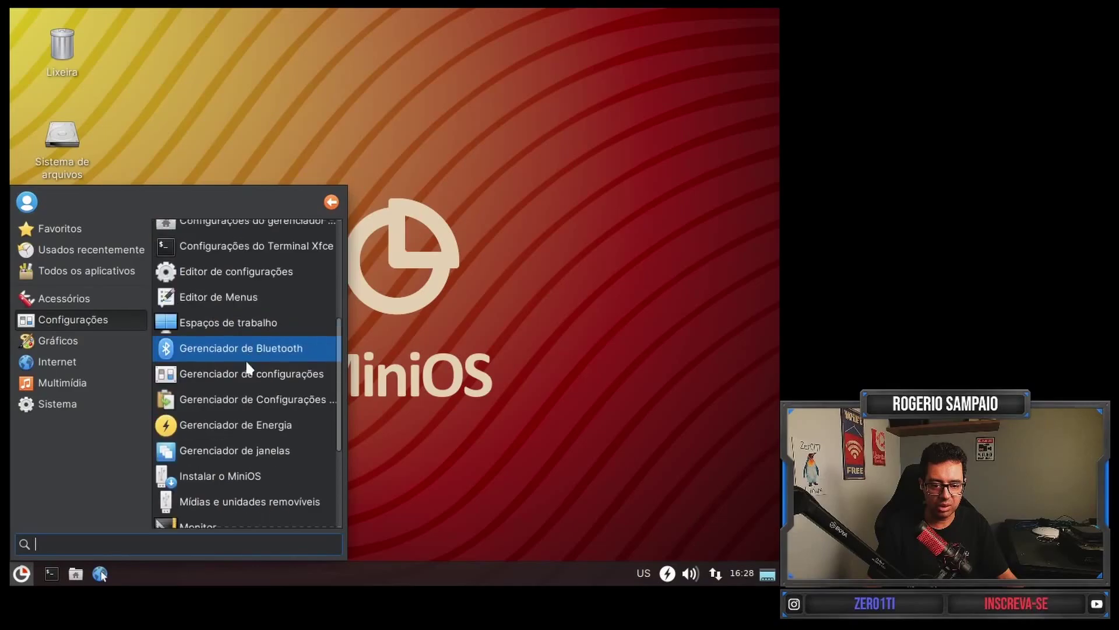
click(65, 298)
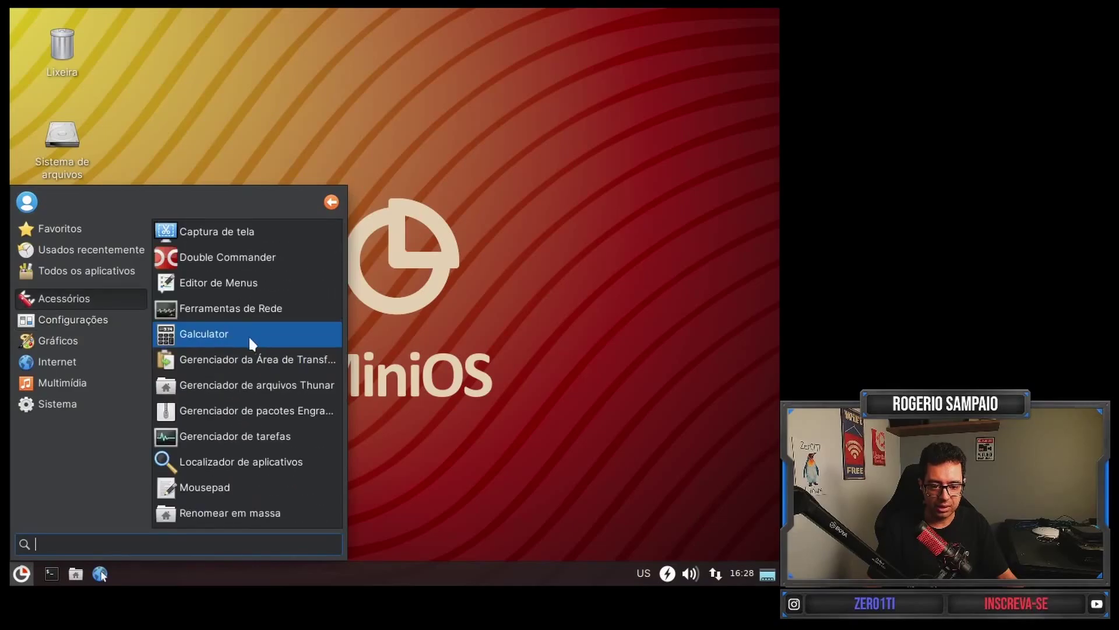
click(250, 437)
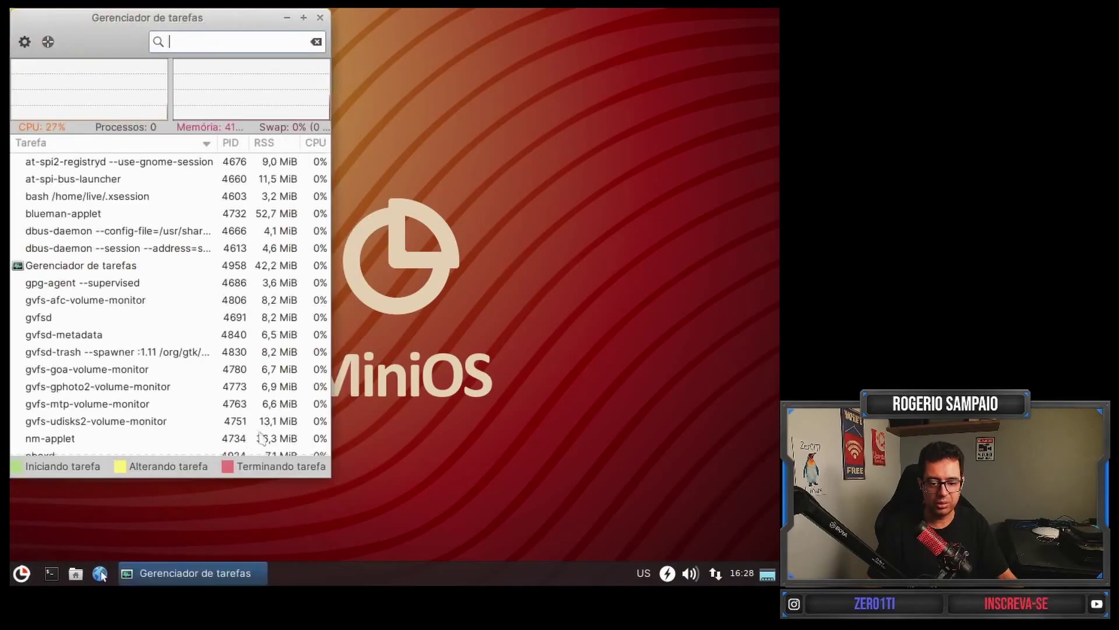
click(304, 18)
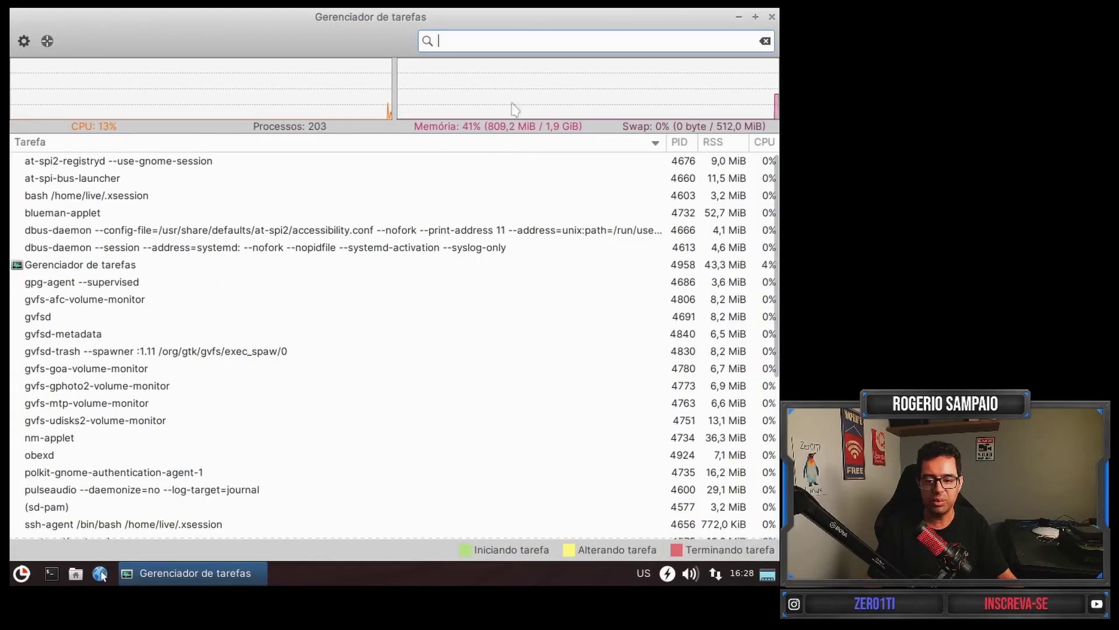
click(772, 17)
click(21, 573)
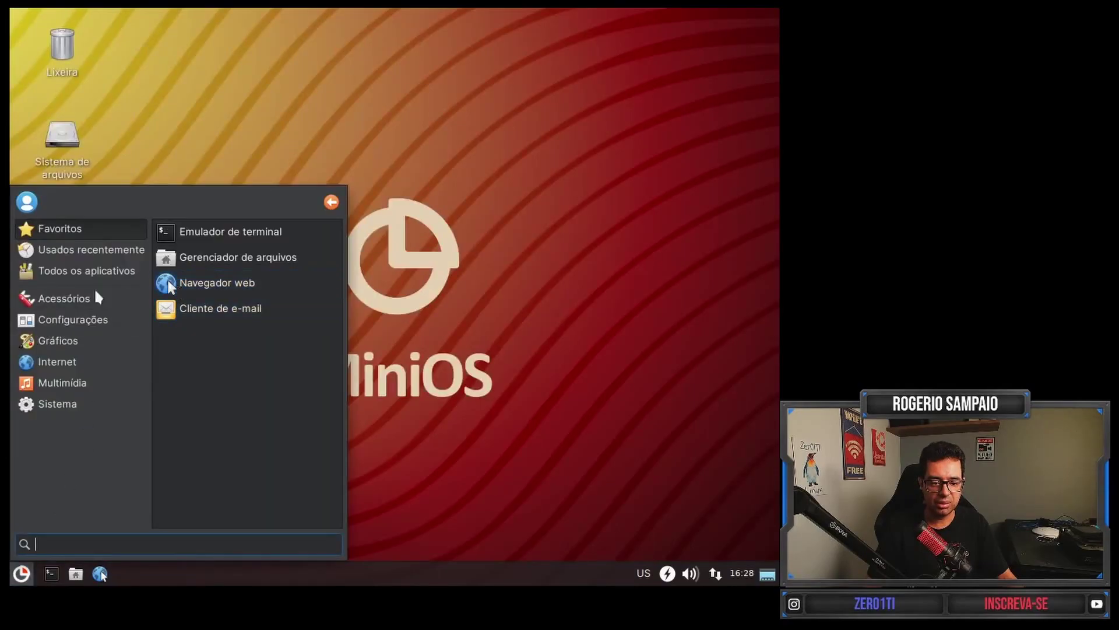
mouse_move(76, 361)
click(224, 286)
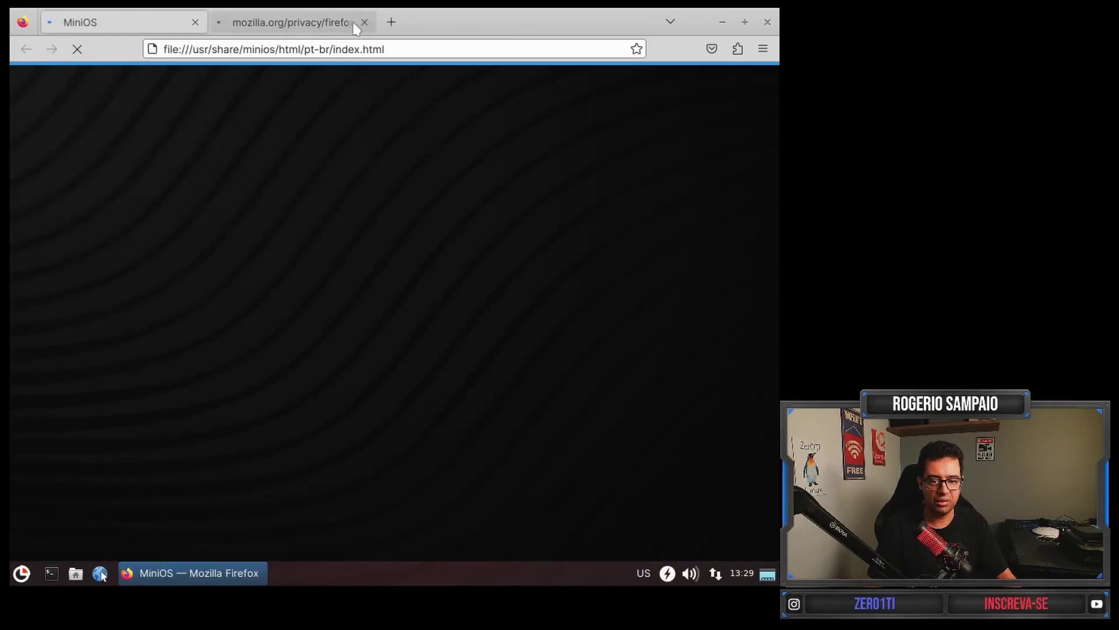
click(355, 49)
text(www.)
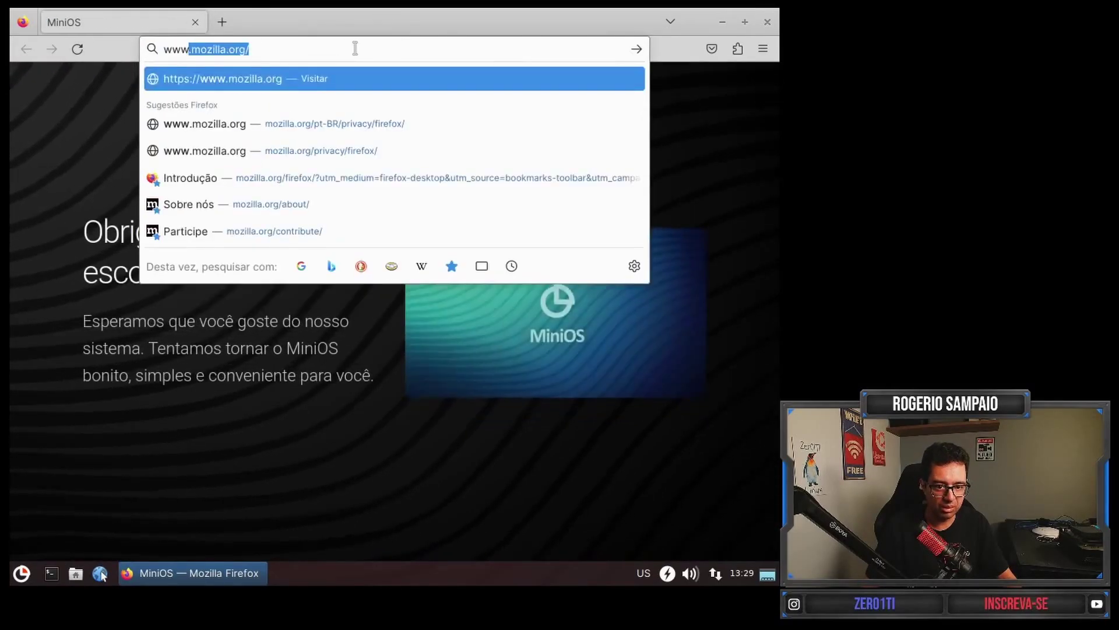
key(BackSpace)
text(zer0)
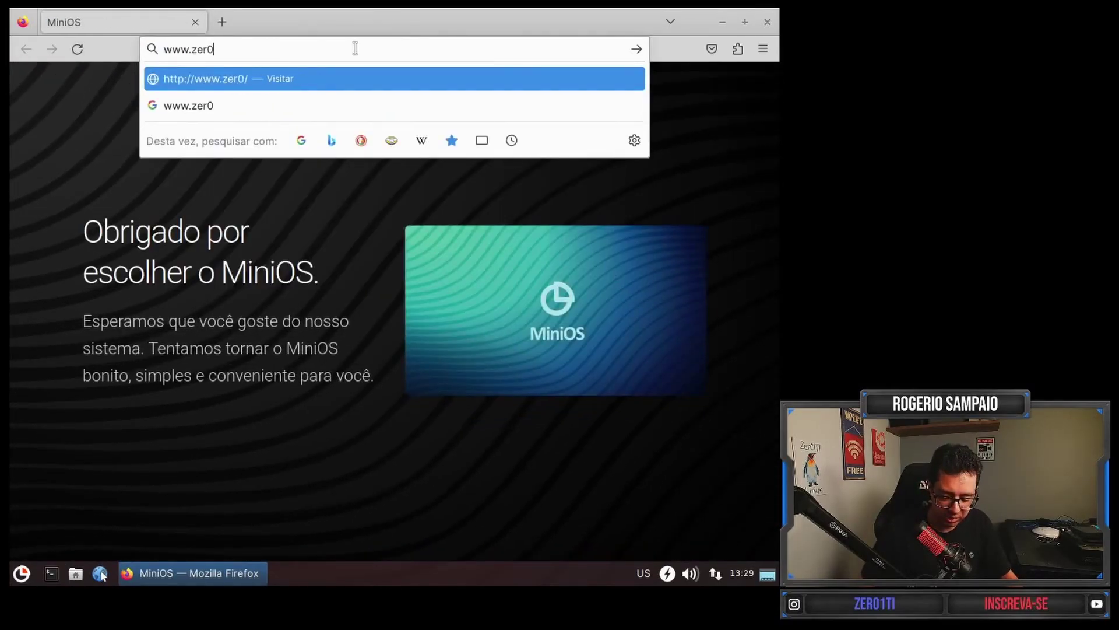
text(1ti.com.br)
key(Return)
click(355, 49)
click(212, 85)
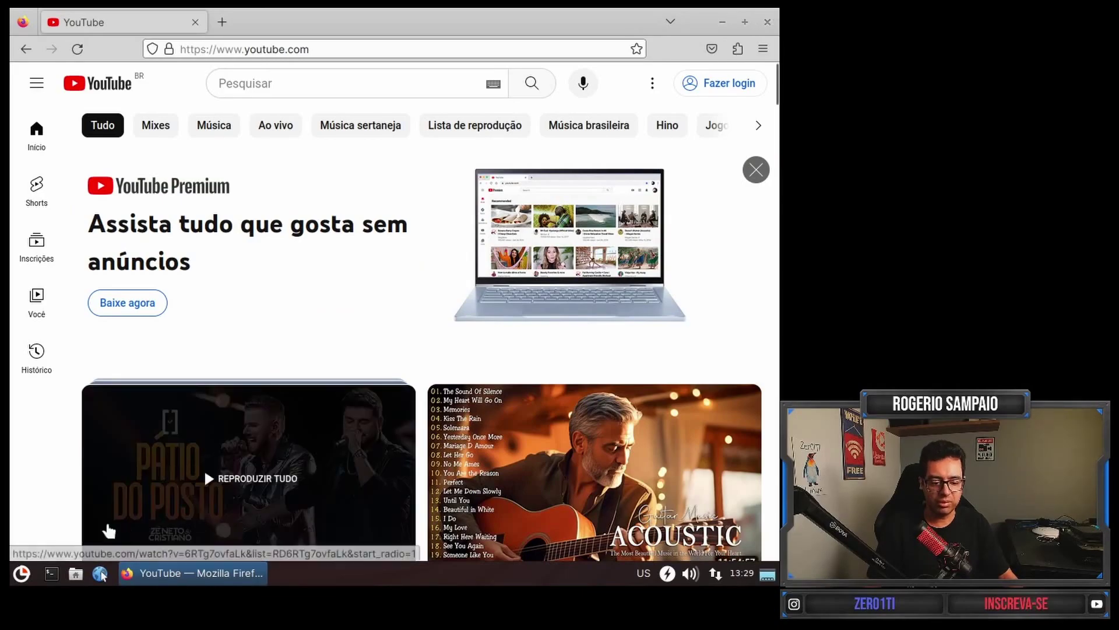
Check CPU, memory and swap usage in the task manager while YouTube is open in the browser, and close the task manager
click(22, 574)
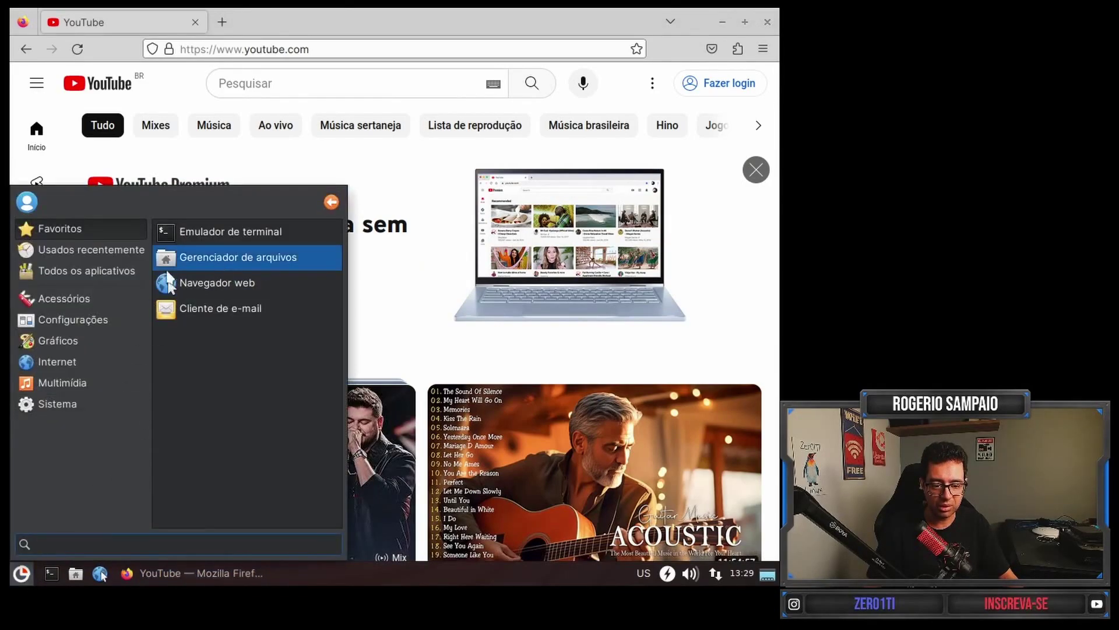
mouse_move(89, 320)
scroll(256, 370, down, 5)
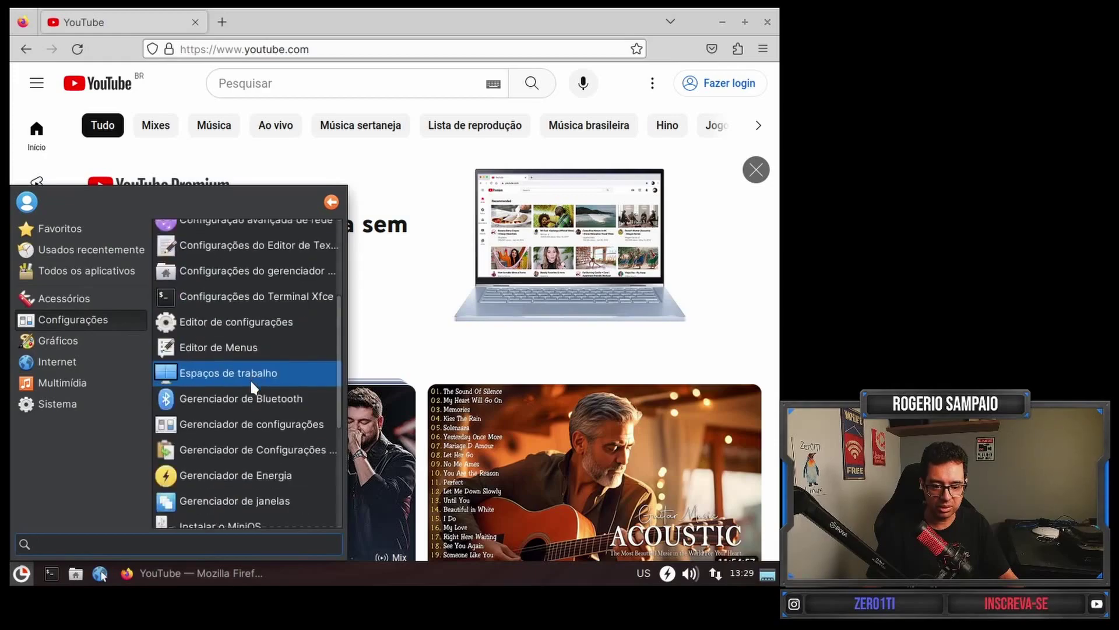
mouse_move(65, 298)
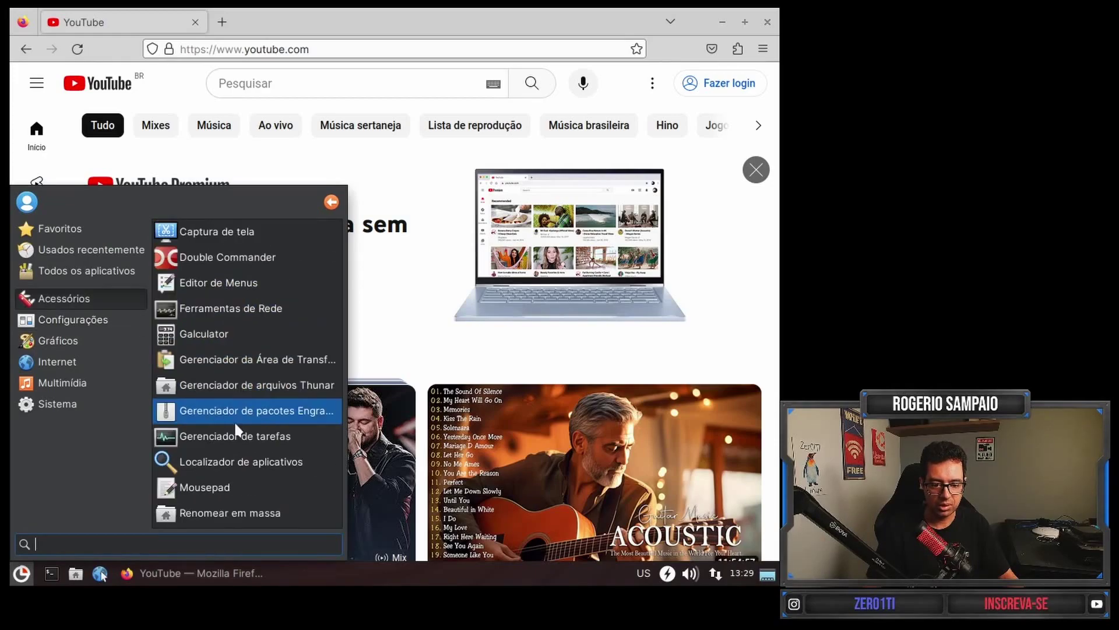
click(220, 437)
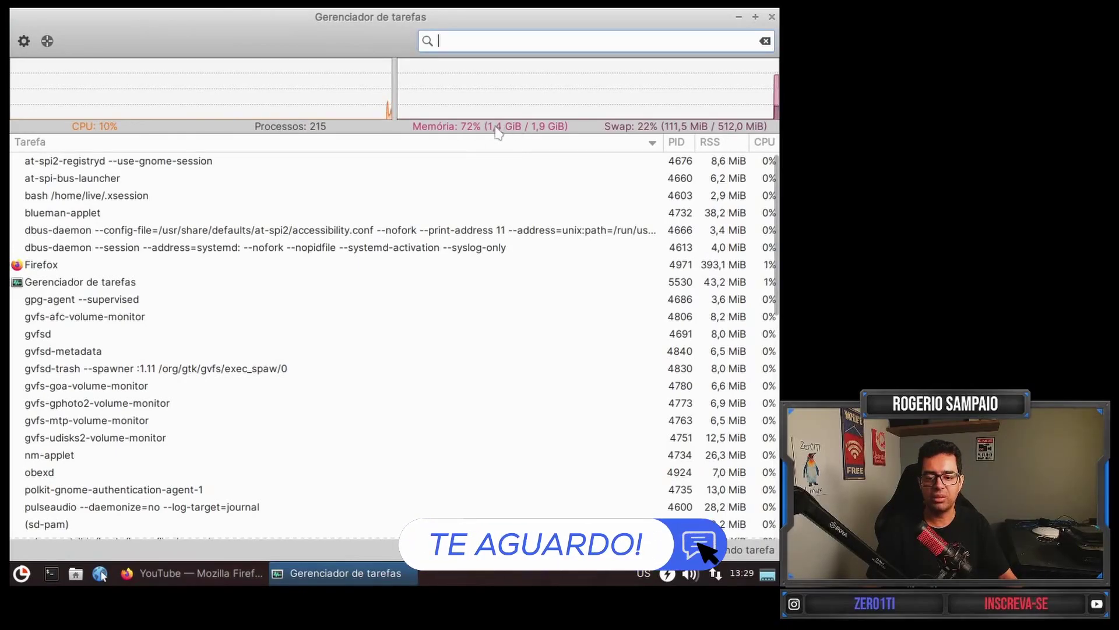
click(772, 17)
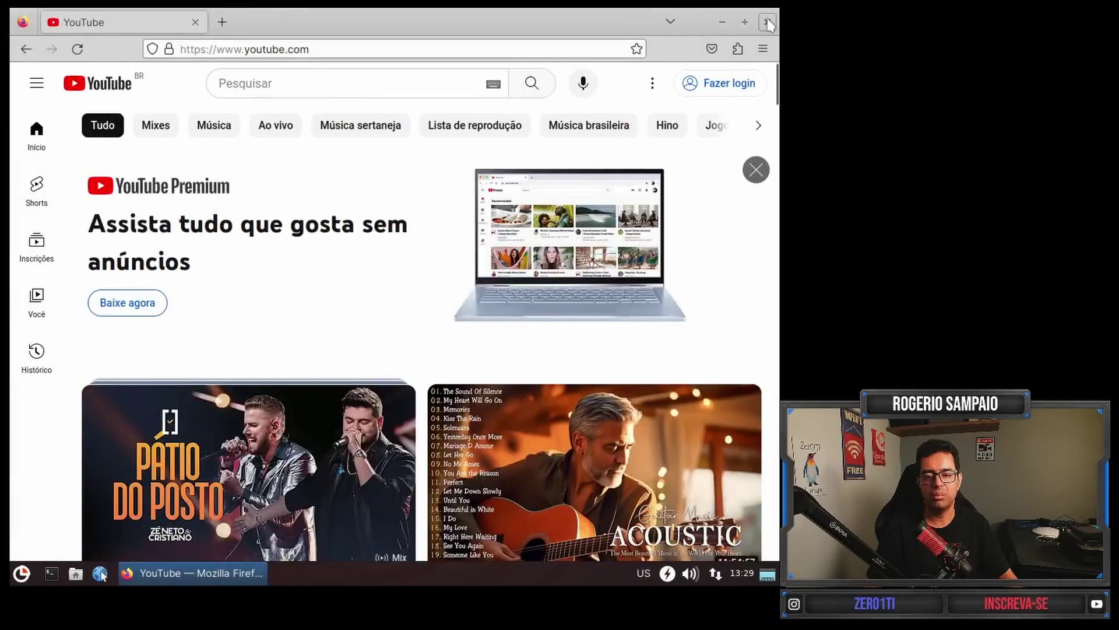
Close the web browser and bring up the options for ending the live session
click(767, 21)
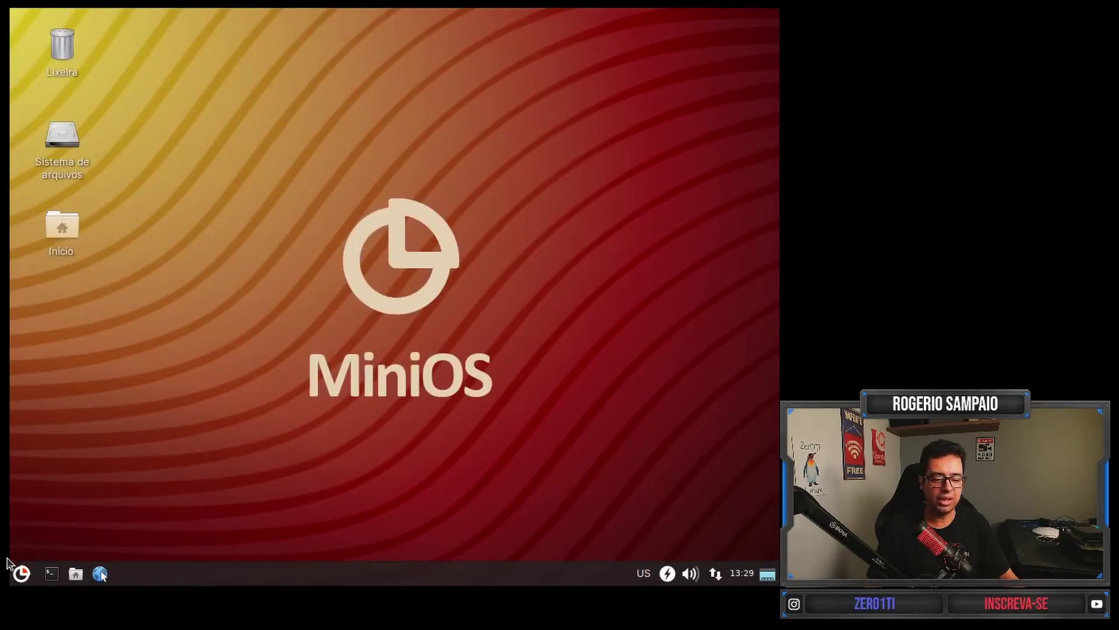
click(21, 573)
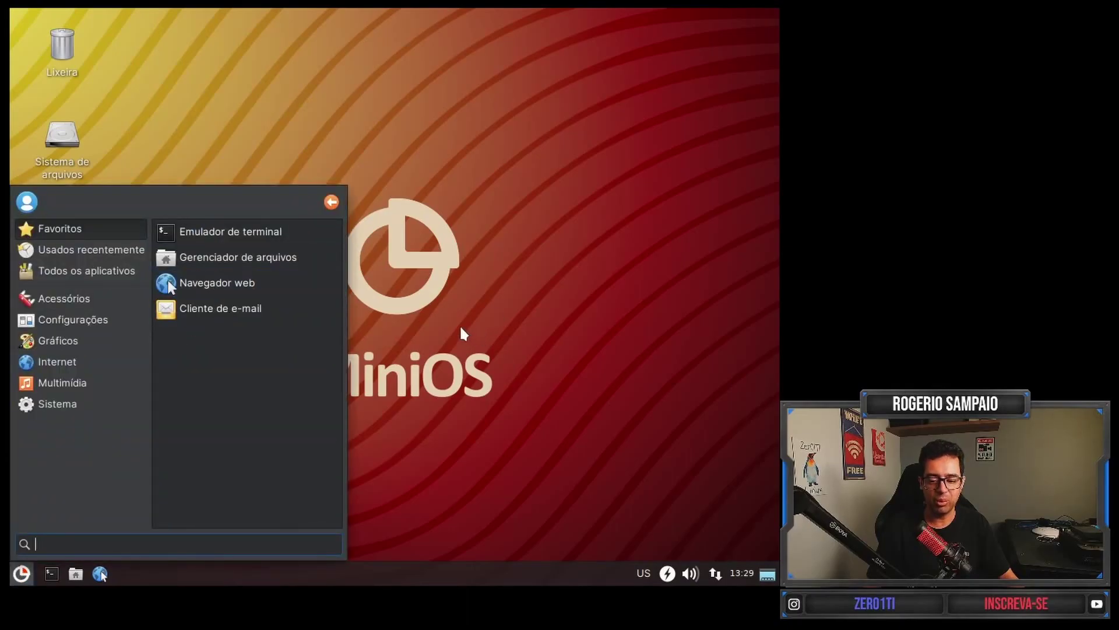
click(331, 202)
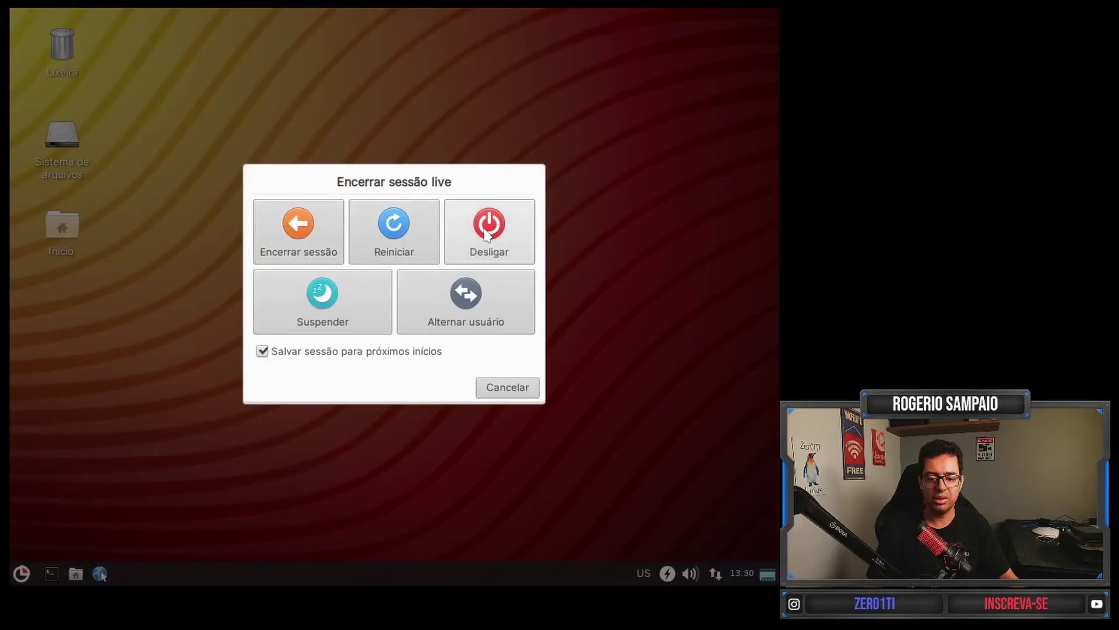